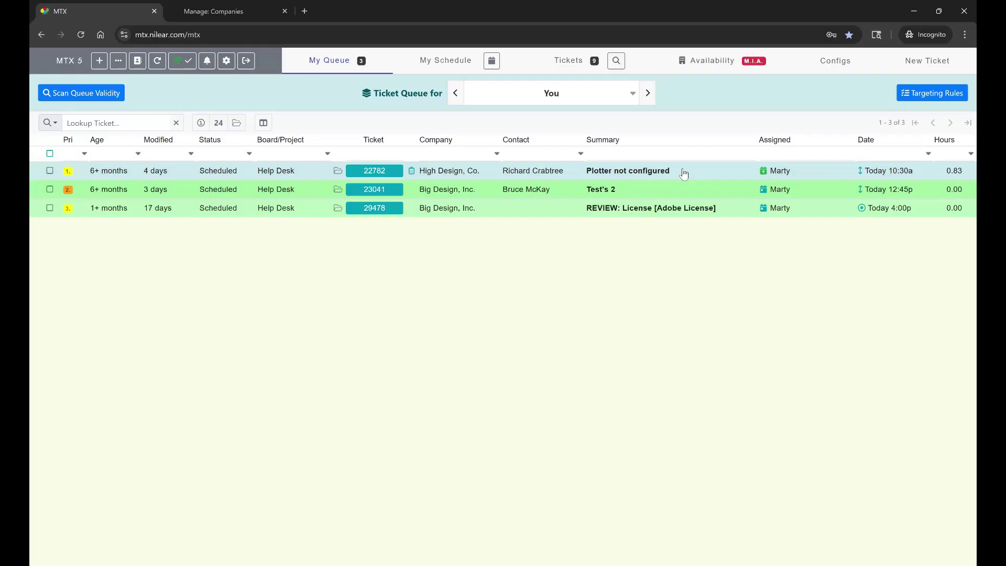
- Open the ticket list and check which bulk actions are available for the first two tickets, leaving them deselected
{"action": "left_click", "coordinate": [565, 63]}
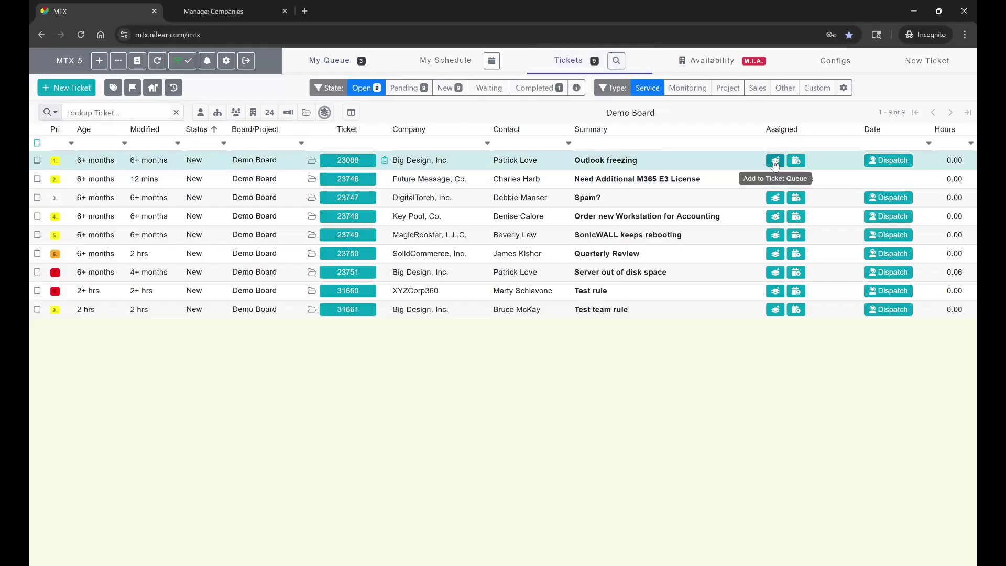
{"action": "left_click", "coordinate": [36, 159]}
{"action": "left_click", "coordinate": [37, 179]}
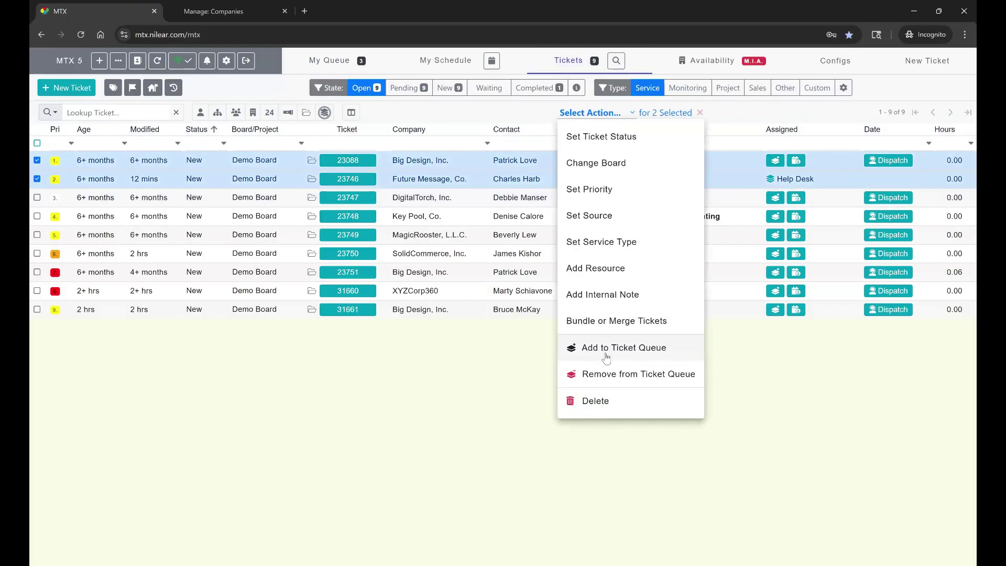
{"action": "left_click", "coordinate": [37, 160]}
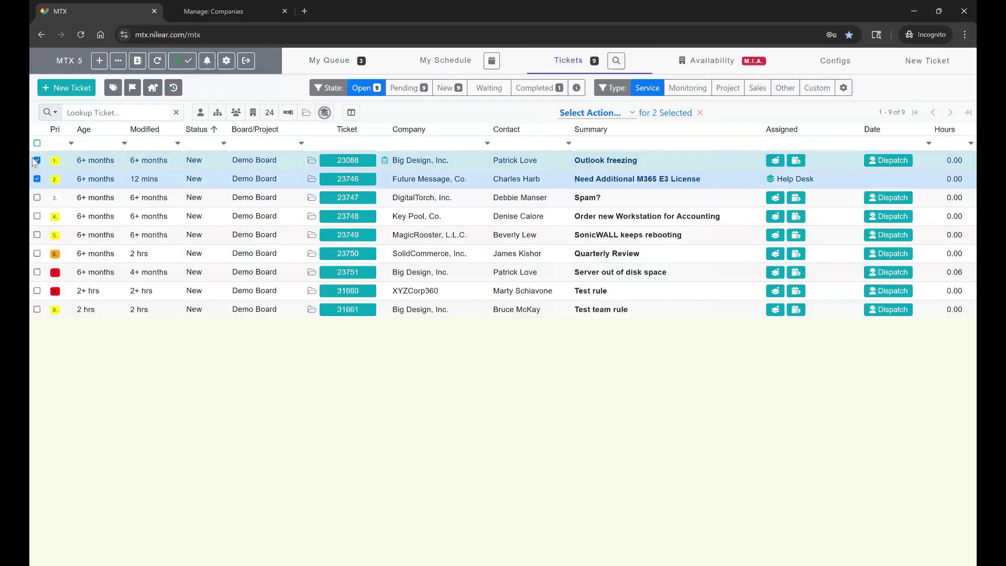
{"action": "left_click", "coordinate": [37, 179]}
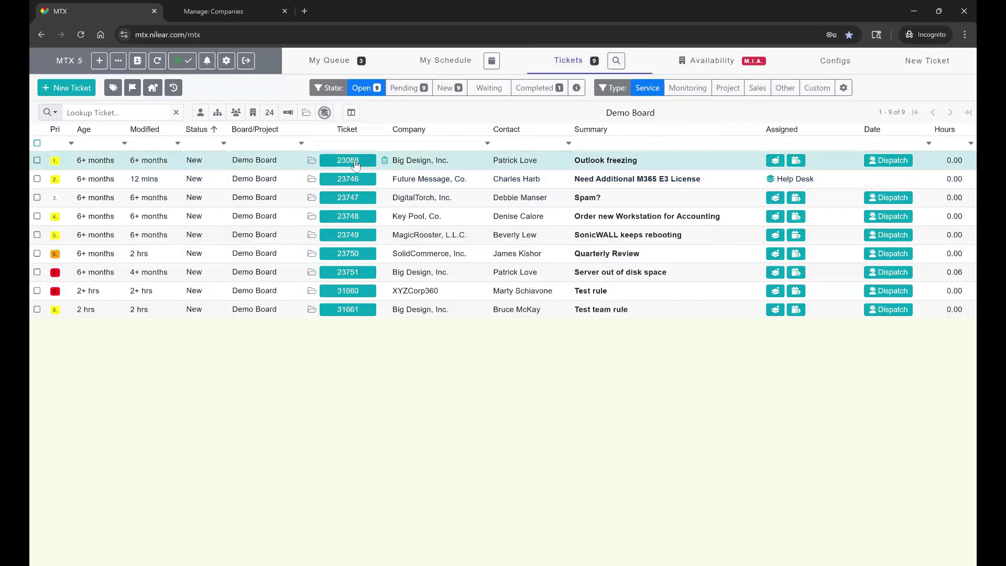
- View the details of the "Outlook freezing" ticket and check the status choices available for it, without changing anything
{"action": "left_click", "coordinate": [354, 161]}
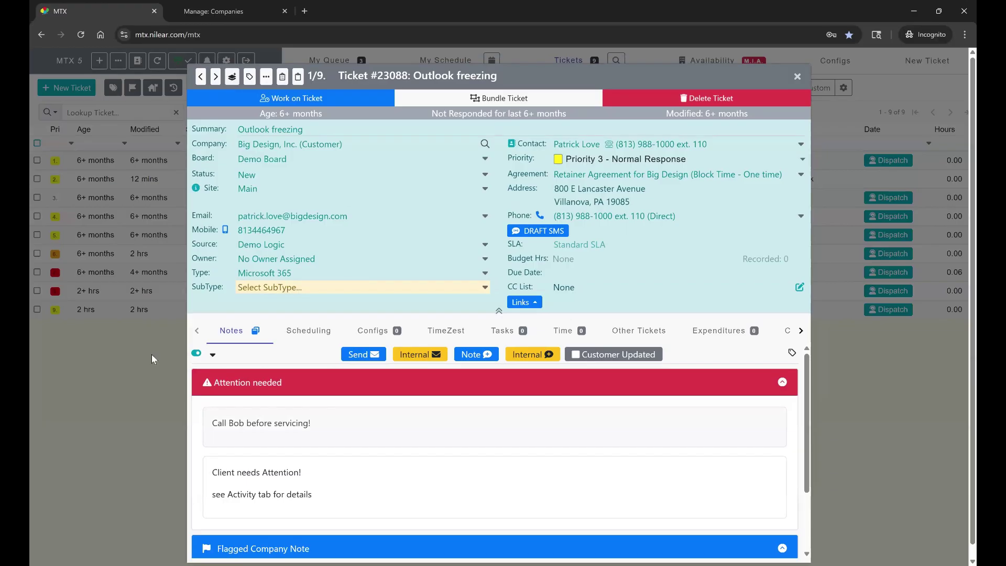
{"action": "left_click", "coordinate": [168, 314]}
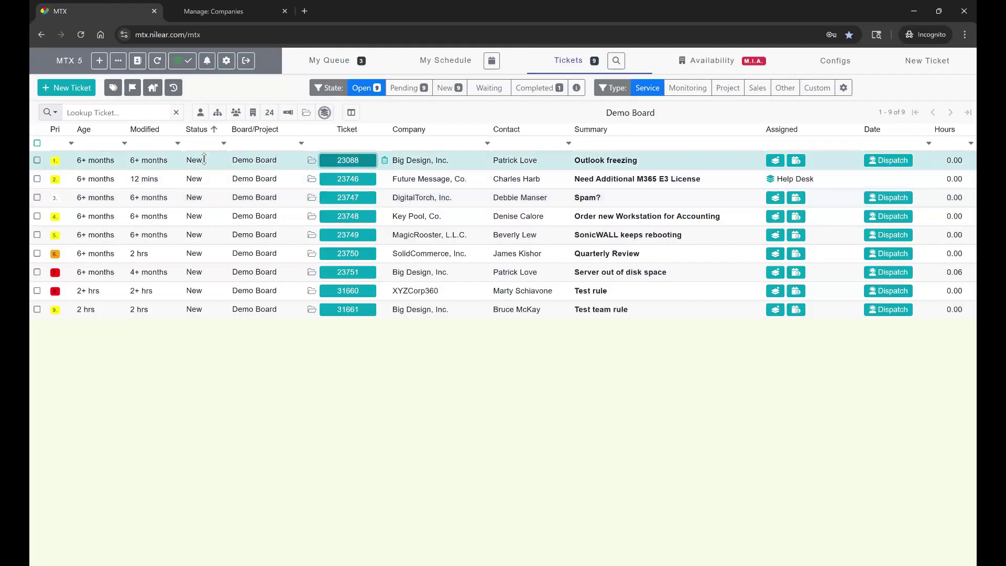
{"action": "left_click", "coordinate": [204, 160]}
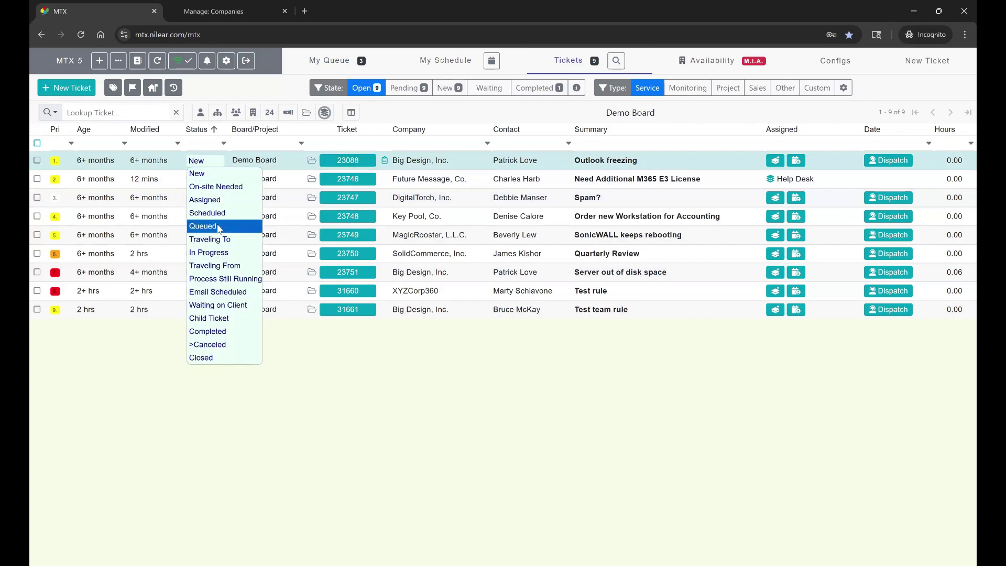
{"action": "left_click", "coordinate": [468, 110]}
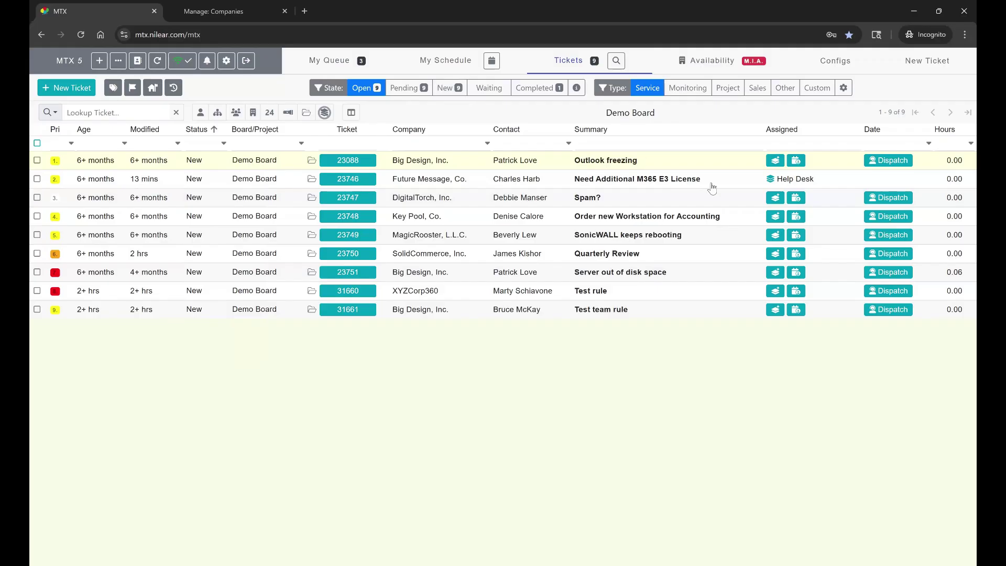
- Remove the "Need Additional M365 E3 License" ticket from the ticket queue
{"action": "left_click", "coordinate": [778, 182]}
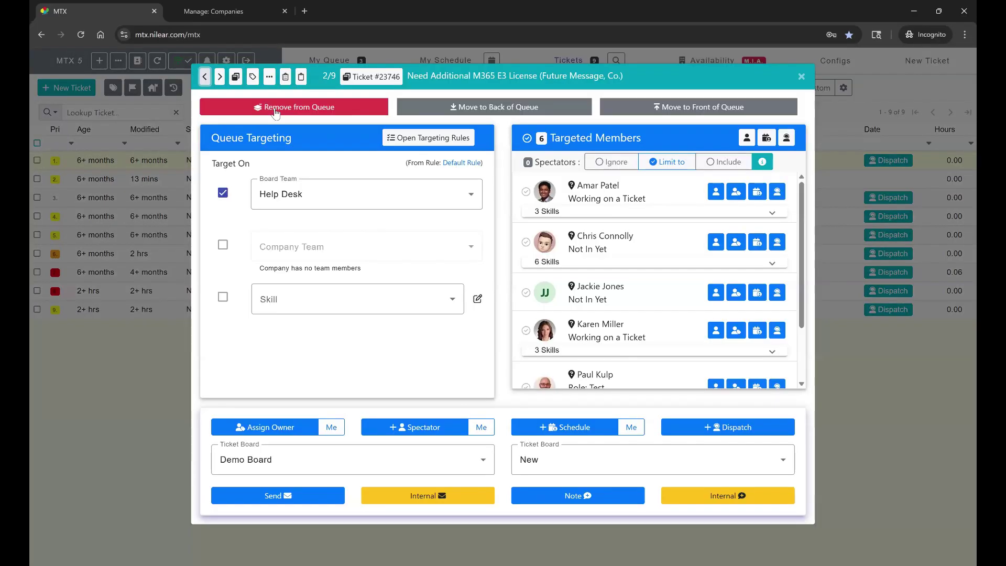
{"action": "left_click", "coordinate": [276, 110]}
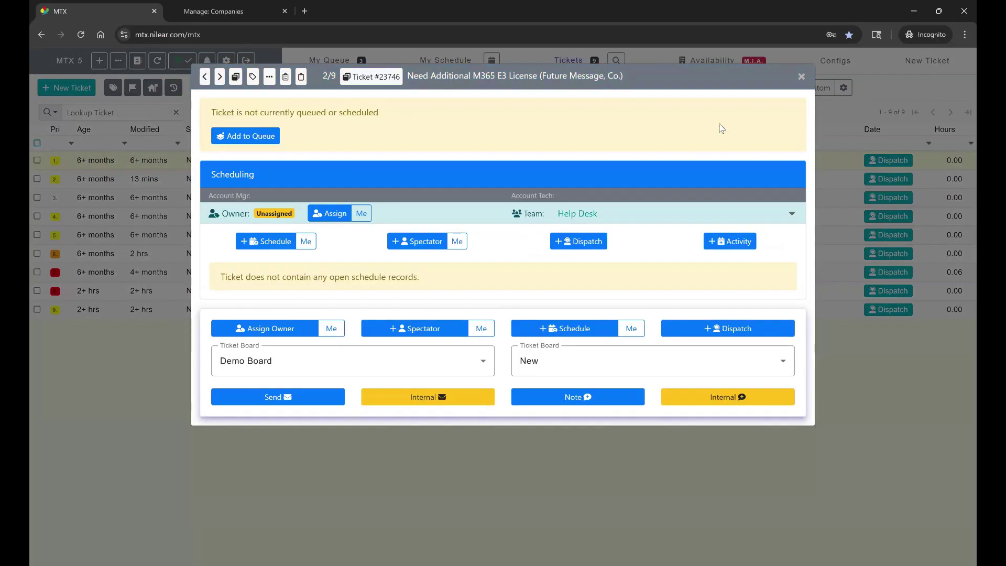
{"action": "left_click", "coordinate": [801, 76]}
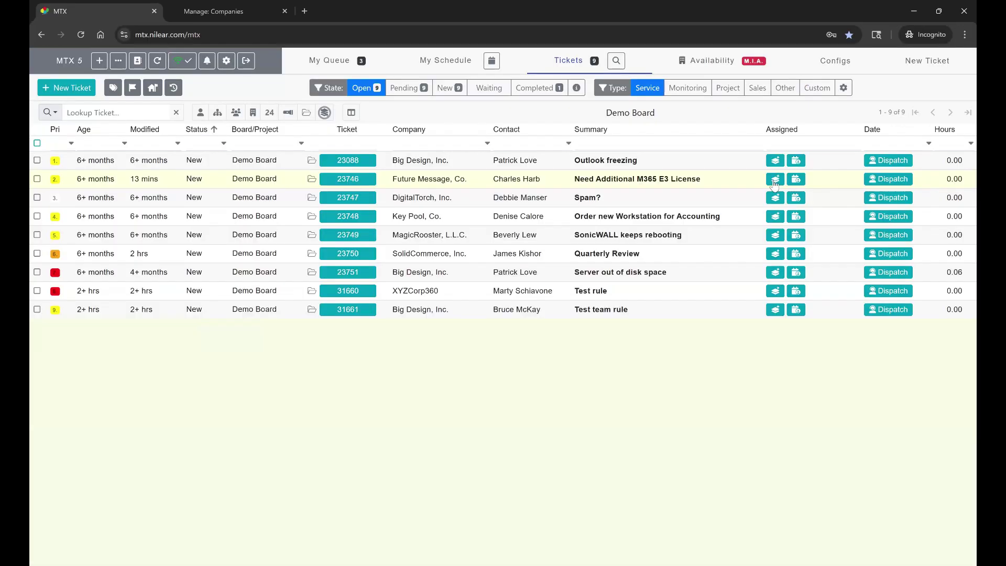
- Add the "Need Additional M365 E3 License" ticket to the ticket queue, leaving the service type in its TSI settings blank
{"action": "left_click", "coordinate": [776, 180]}
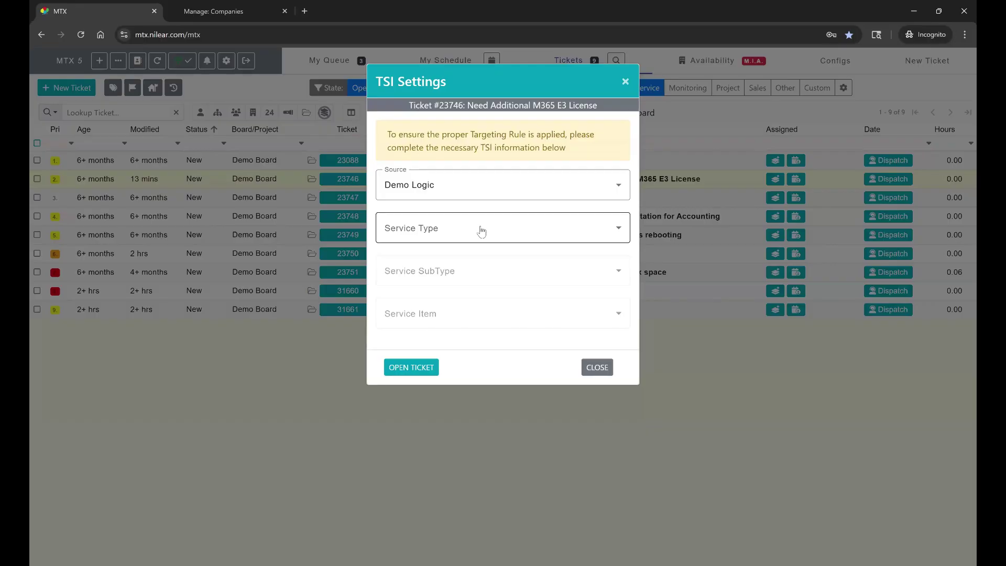
{"action": "left_click", "coordinate": [481, 232]}
{"action": "left_click", "coordinate": [526, 138]}
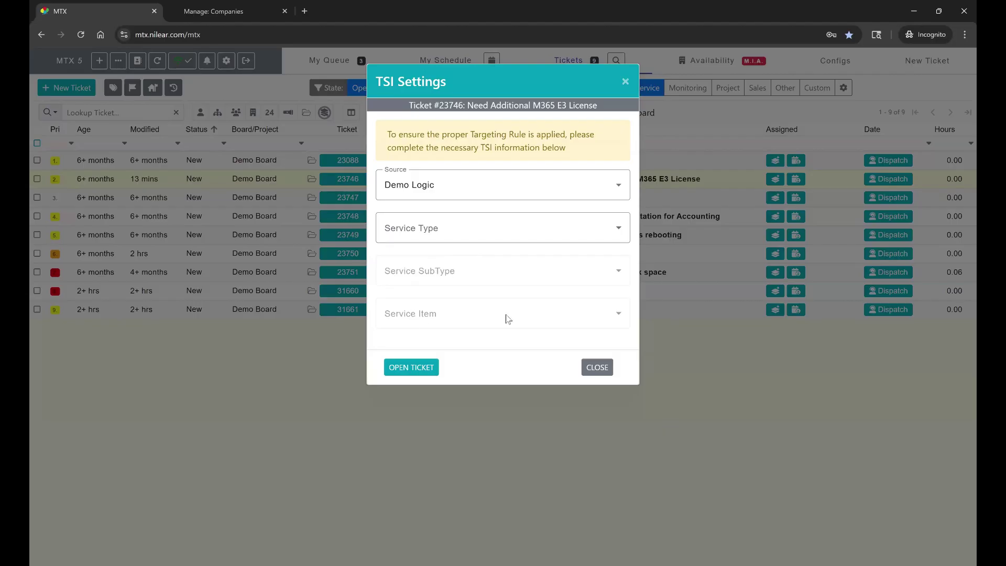
{"action": "left_click", "coordinate": [587, 369]}
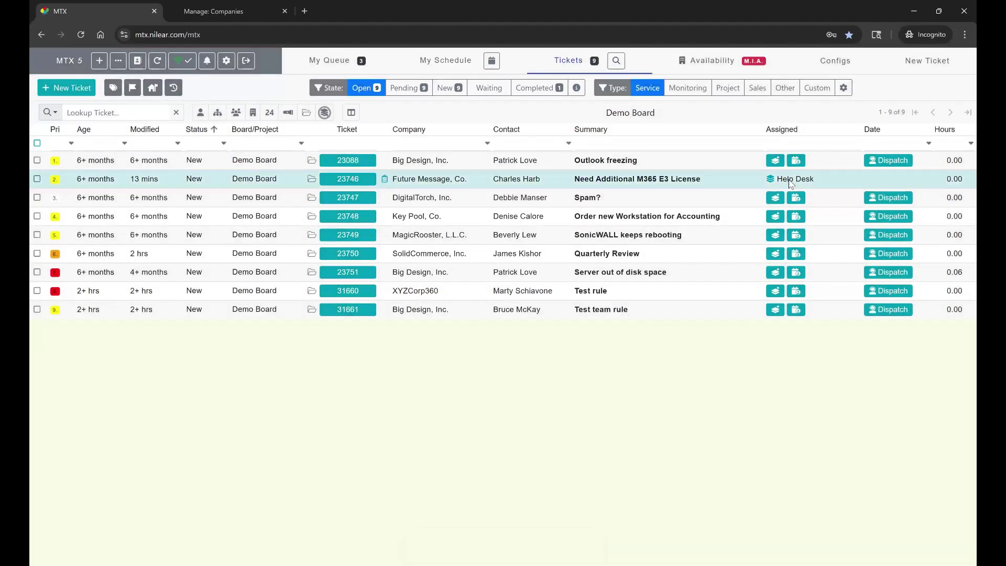
- Review the queue targeting and the list of targeted members for the "Need Additional M365 E3 License" ticket
{"action": "left_click", "coordinate": [499, 184]}
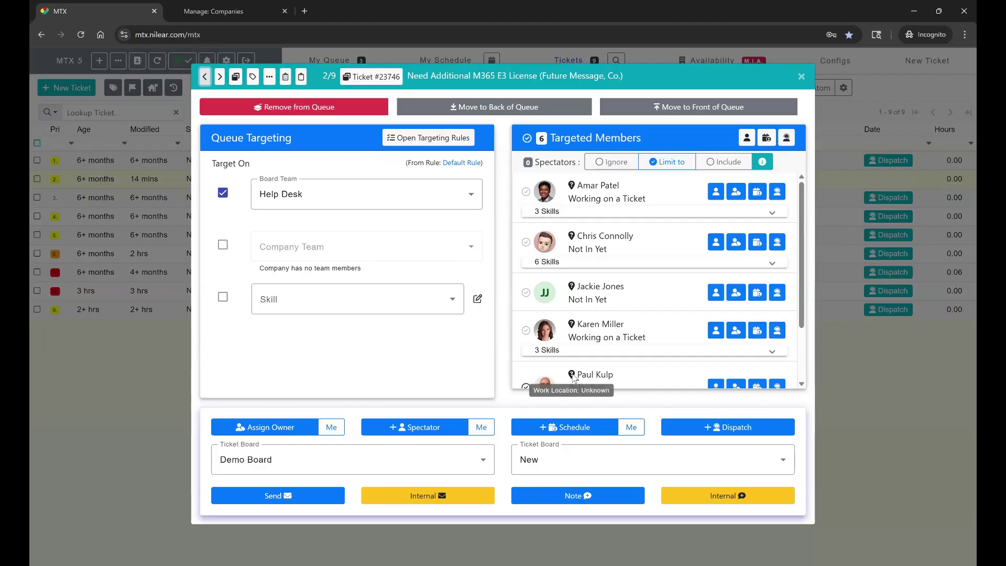
{"action": "scroll", "coordinate": [623, 255], "scroll_direction": "down", "scroll_amount": 1}
{"action": "scroll", "coordinate": [622, 255], "scroll_direction": "up", "scroll_amount": 1}
{"action": "scroll", "coordinate": [623, 255], "scroll_direction": "down", "scroll_amount": 1}
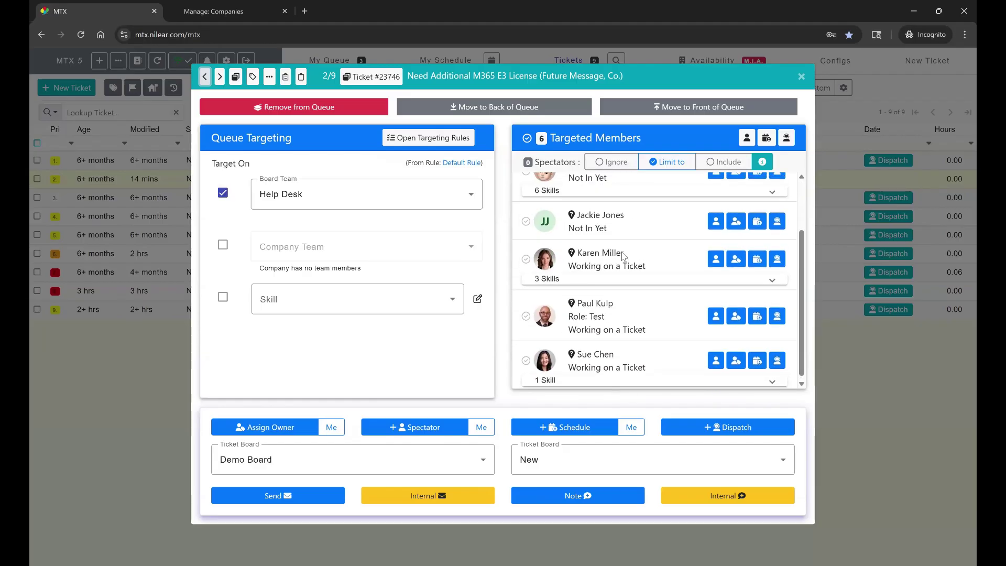
{"action": "scroll", "coordinate": [623, 256], "scroll_direction": "up", "scroll_amount": 1}
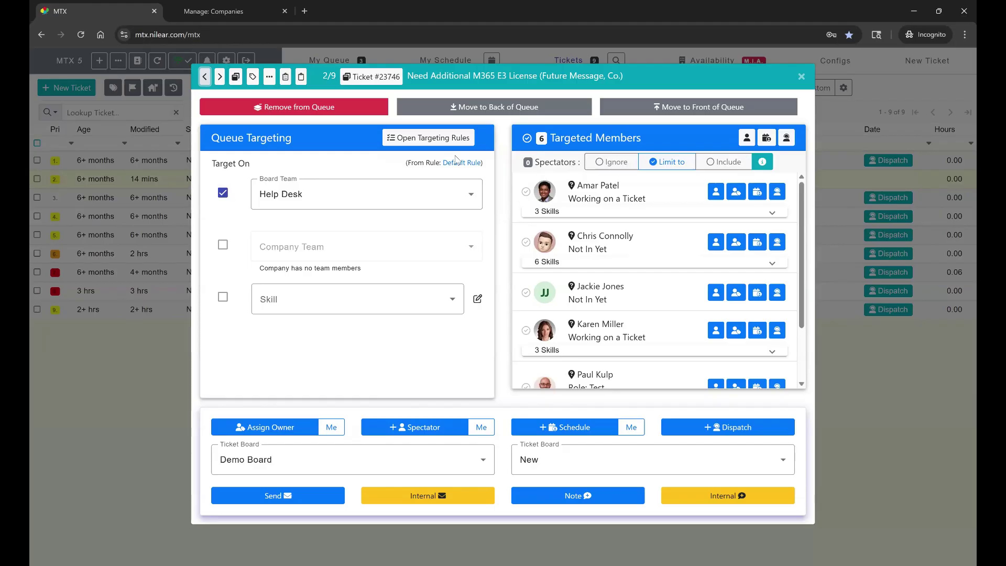
- Open the queue targeting rules and examine the ticket matching and targeting settings of the Default Rule
{"action": "left_click", "coordinate": [417, 138]}
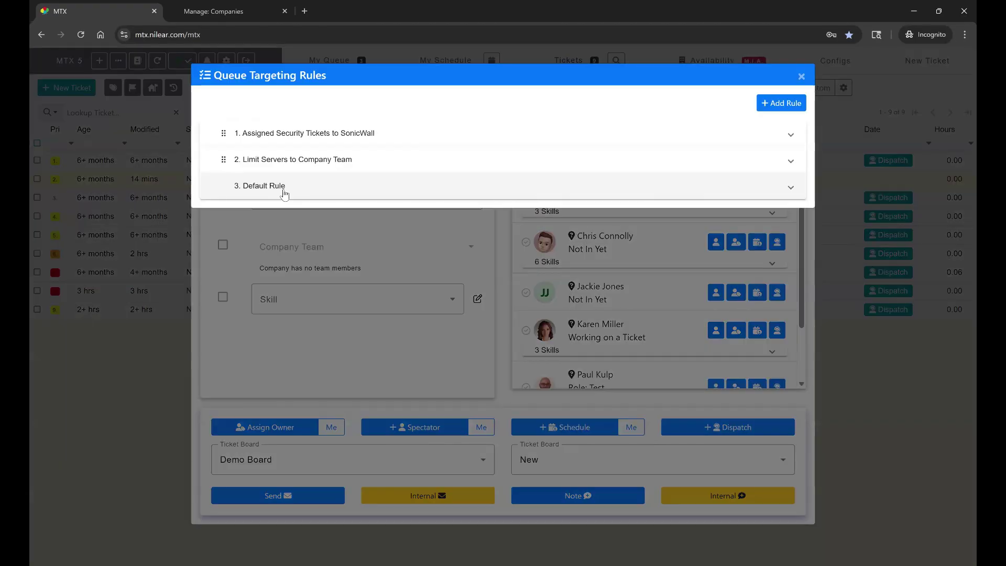
{"action": "left_click", "coordinate": [283, 193]}
{"action": "scroll", "coordinate": [378, 369], "scroll_direction": "down", "scroll_amount": 2}
{"action": "scroll", "coordinate": [377, 369], "scroll_direction": "down", "scroll_amount": 2}
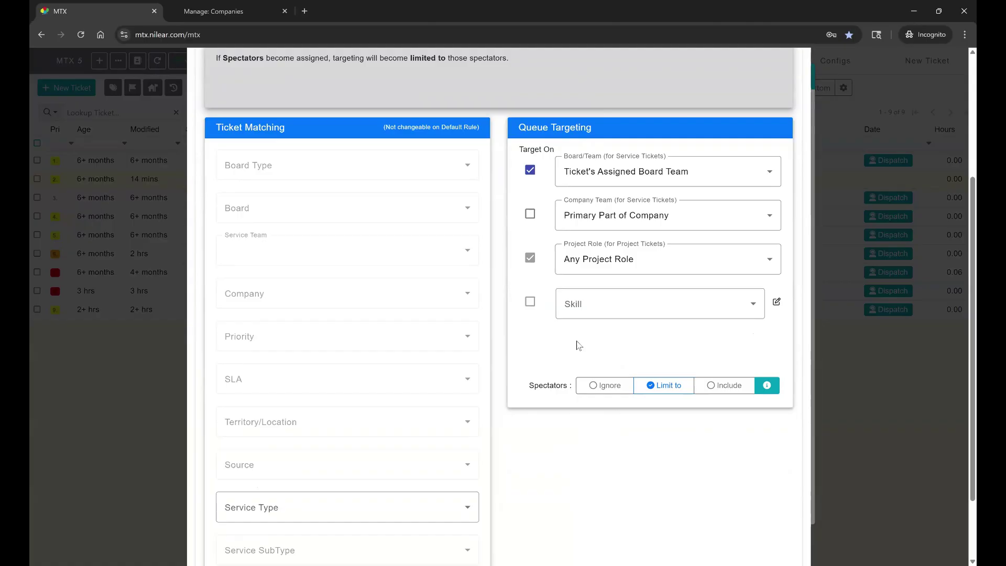
{"action": "scroll", "coordinate": [579, 346], "scroll_direction": "up", "scroll_amount": 2}
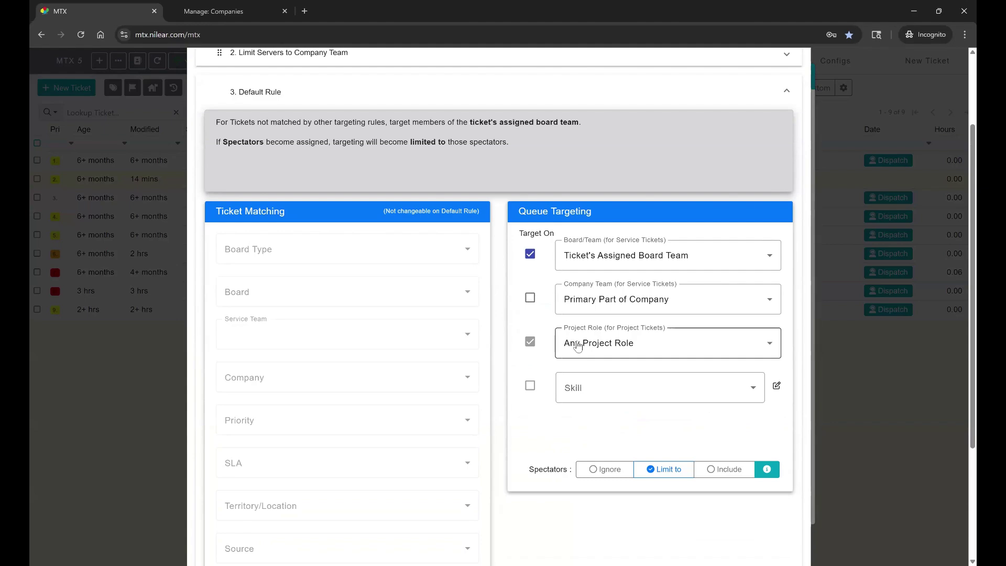
{"action": "scroll", "coordinate": [579, 346], "scroll_direction": "up", "scroll_amount": 3}
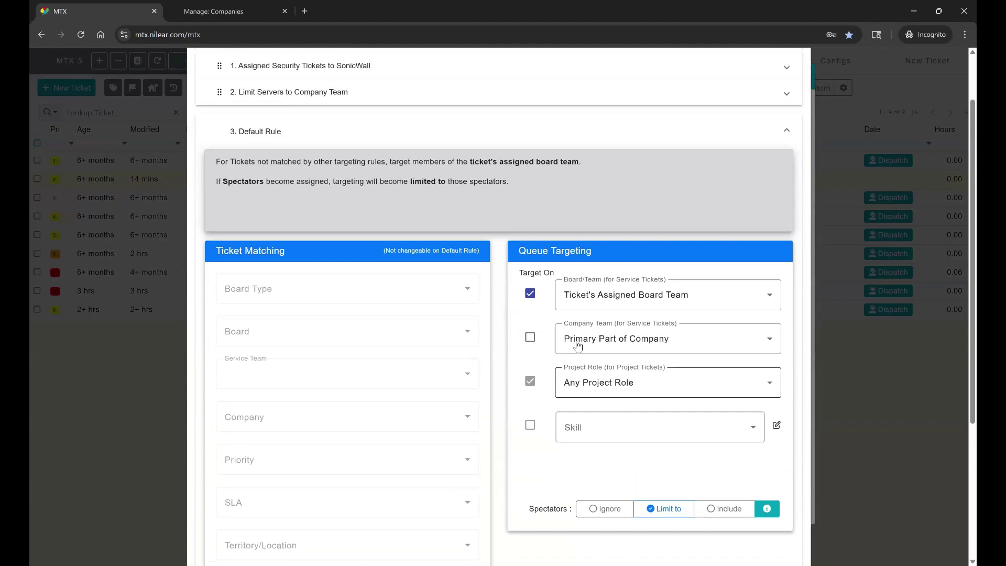
- Examine the matching and targeting settings of the "Limit Servers to Company Team" rule and close the rules unchanged
{"action": "scroll", "coordinate": [406, 367], "scroll_direction": "down", "scroll_amount": 5}
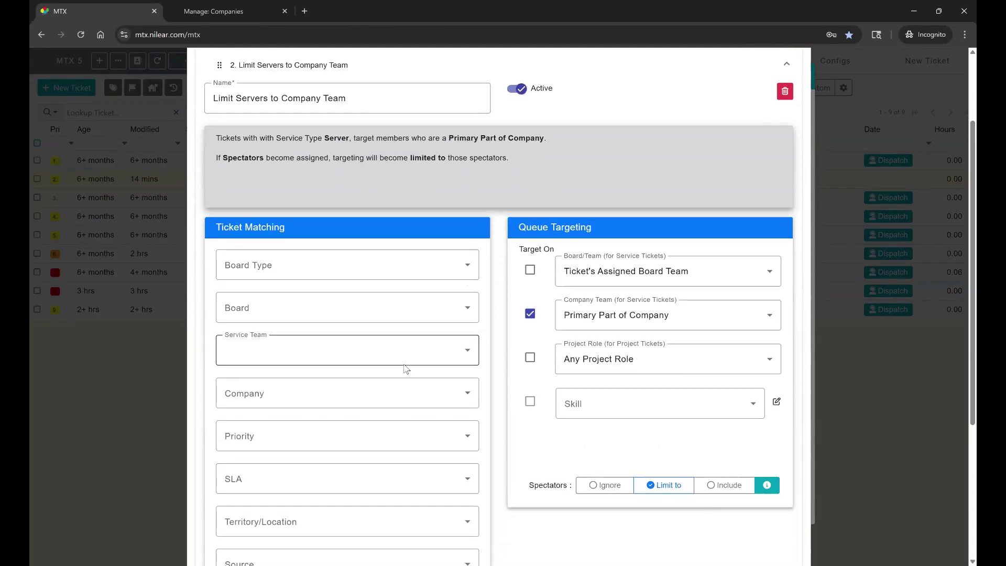
{"action": "scroll", "coordinate": [307, 286], "scroll_direction": "up", "scroll_amount": 4}
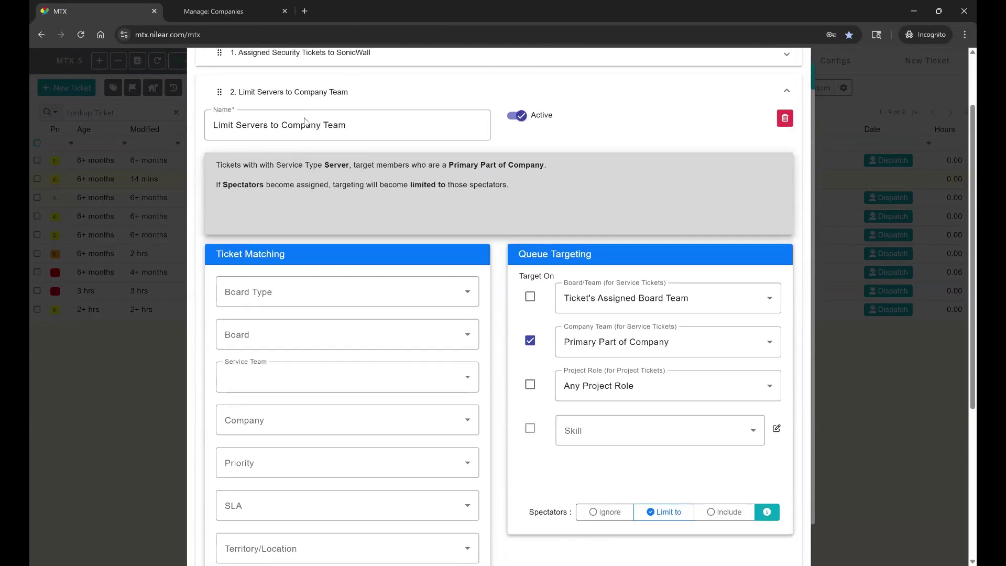
{"action": "scroll", "coordinate": [257, 356], "scroll_direction": "down", "scroll_amount": 5}
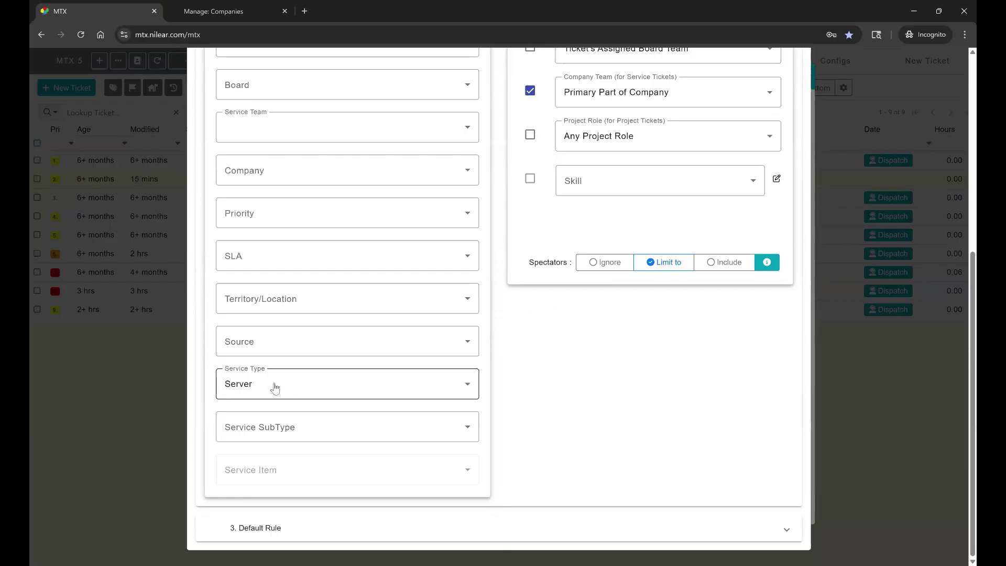
{"action": "scroll", "coordinate": [503, 262], "scroll_direction": "up", "scroll_amount": 2}
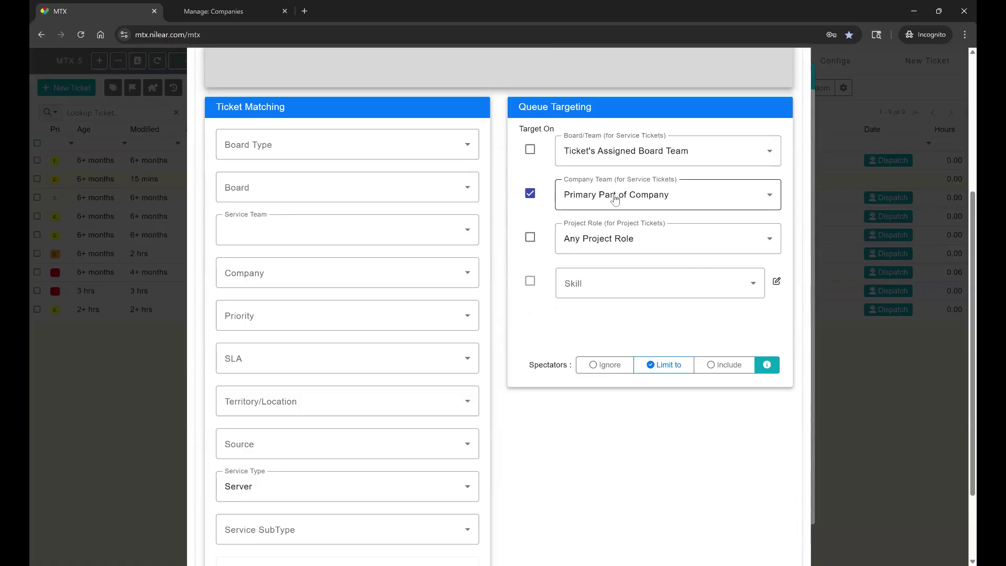
{"action": "scroll", "coordinate": [614, 198], "scroll_direction": "up", "scroll_amount": 5}
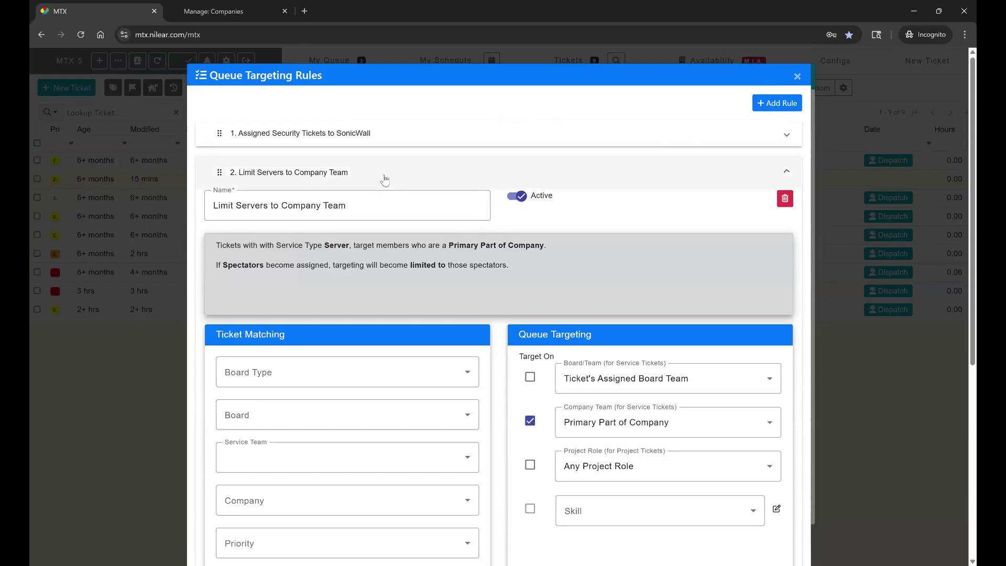
{"action": "left_click", "coordinate": [496, 168]}
{"action": "key", "text": "Escape"}
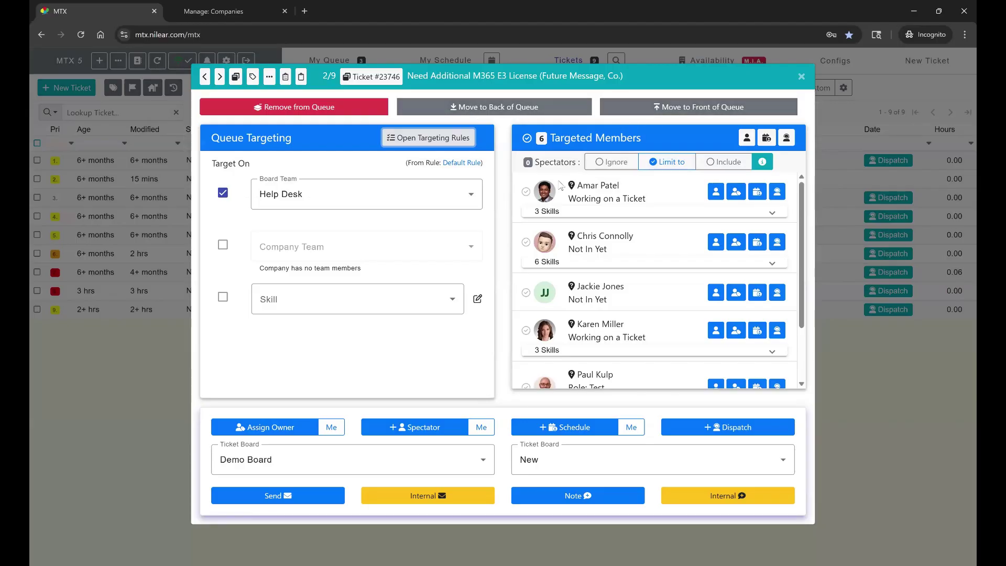
- Exclude the first two targeted members from the "Need Additional M365 E3 License" ticket's queue targeting and return to the ticket list
{"action": "left_click", "coordinate": [525, 192]}
{"action": "scroll", "coordinate": [634, 250], "scroll_direction": "down", "scroll_amount": 2}
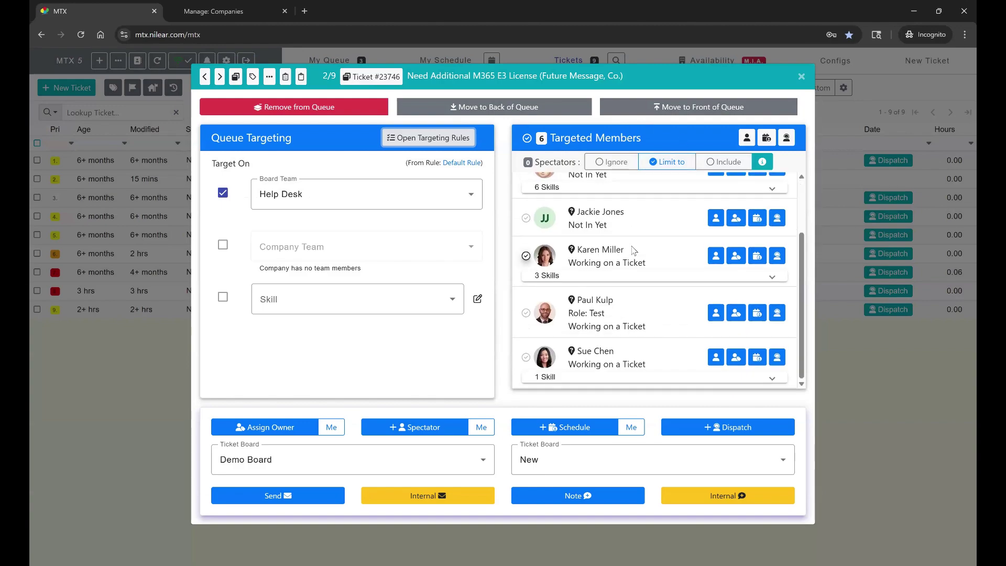
{"action": "scroll", "coordinate": [634, 250], "scroll_direction": "up", "scroll_amount": 2}
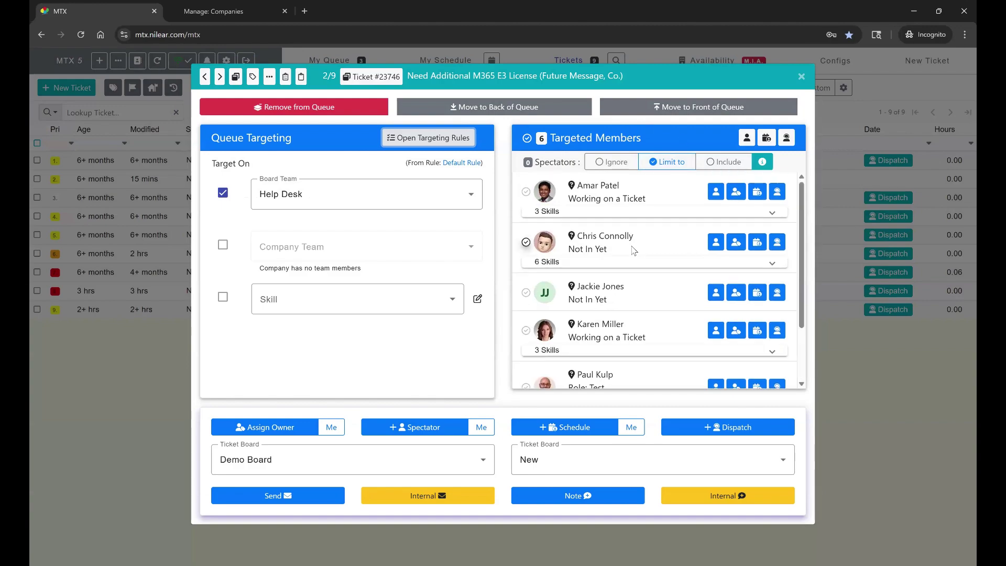
{"action": "left_click", "coordinate": [525, 192]}
{"action": "left_click", "coordinate": [525, 242]}
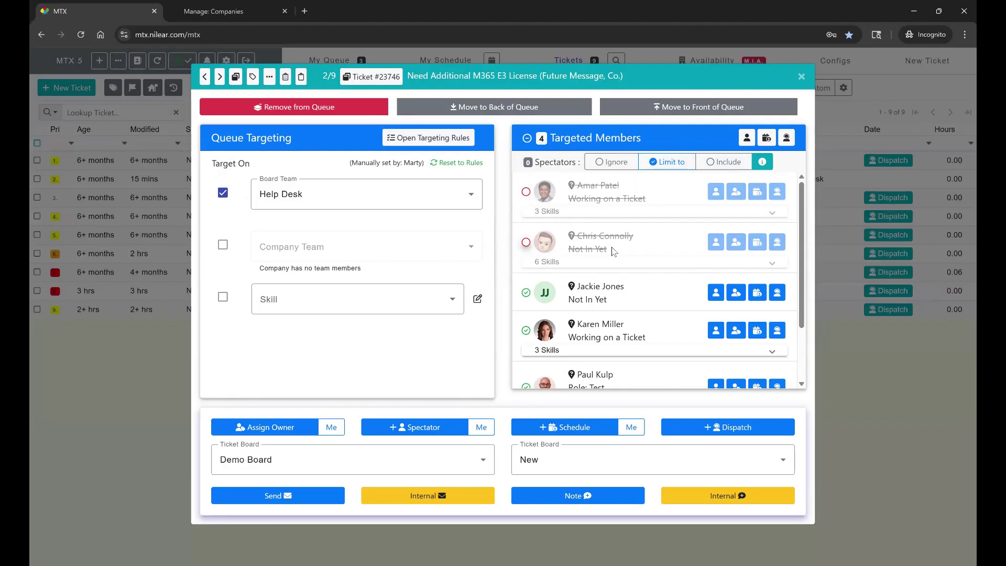
{"action": "scroll", "coordinate": [614, 251], "scroll_direction": "down", "scroll_amount": 2}
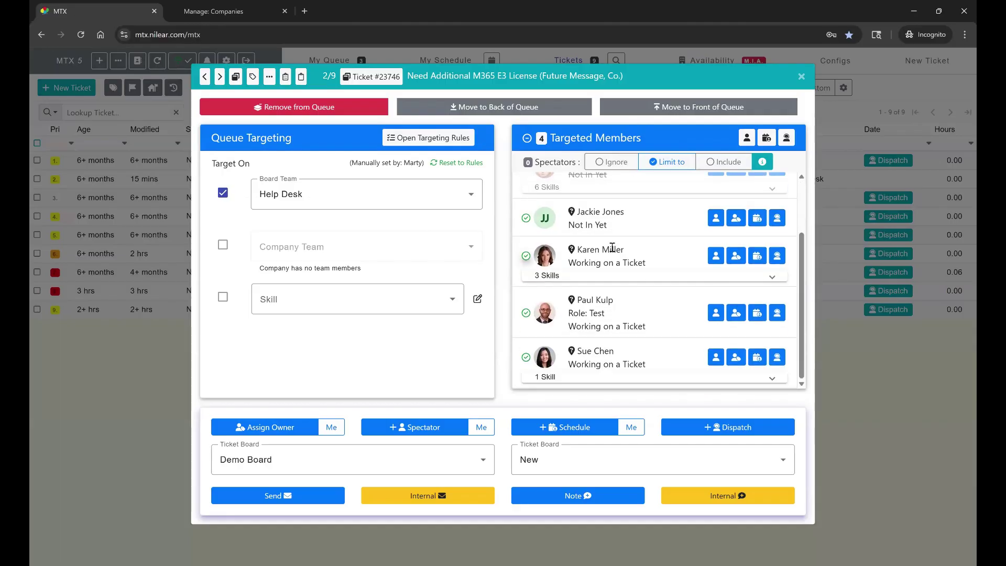
{"action": "left_click", "coordinate": [801, 77]}
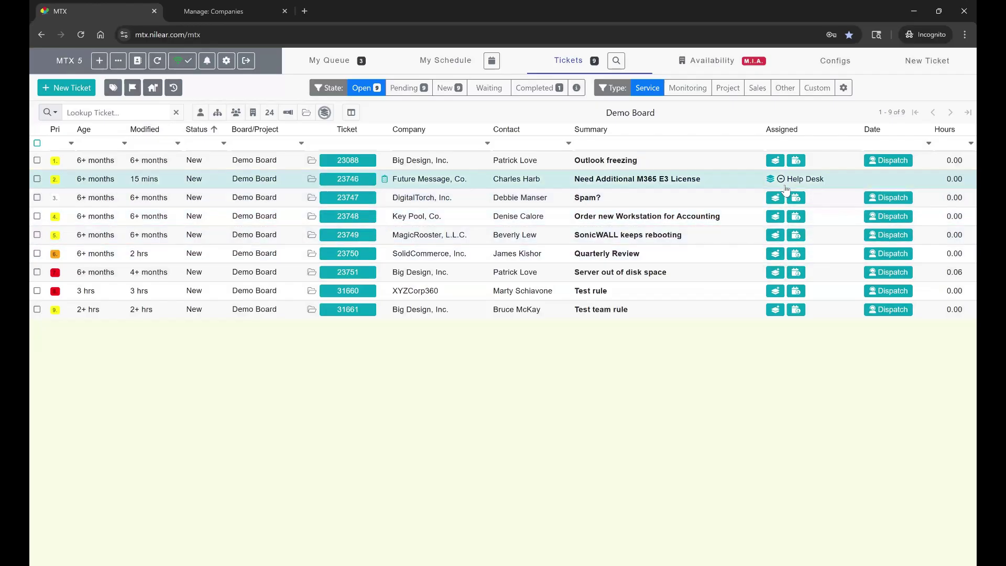
- Include the two excluded members again in the "Need Additional M365 E3 License" ticket's targeting and close its queue details
{"action": "mouse_move", "coordinate": [782, 182]}
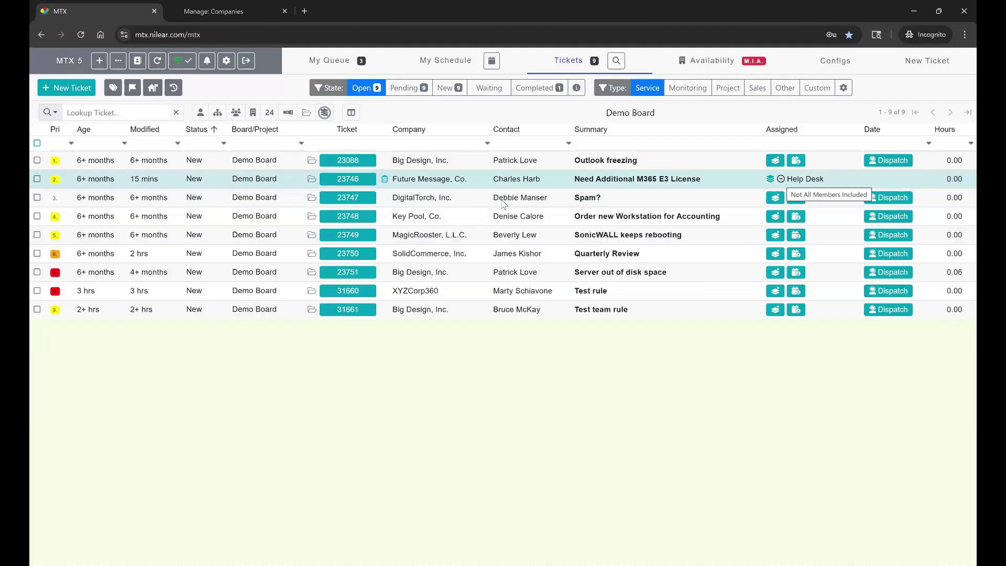
{"action": "left_click", "coordinate": [780, 179]}
{"action": "scroll", "coordinate": [519, 296], "scroll_direction": "down", "scroll_amount": 2}
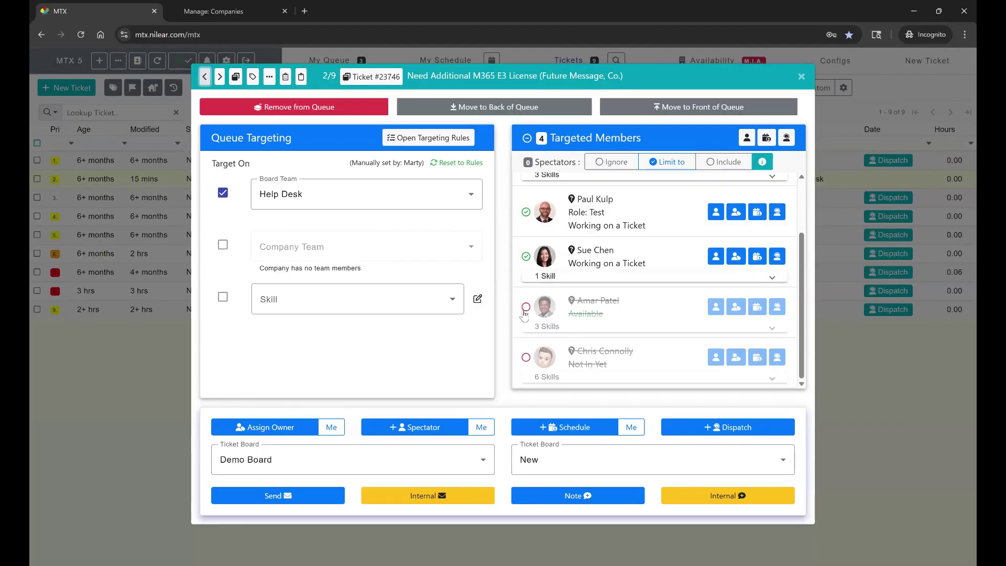
{"action": "left_click", "coordinate": [525, 307]}
{"action": "left_click", "coordinate": [526, 357]}
{"action": "left_click", "coordinate": [903, 400]}
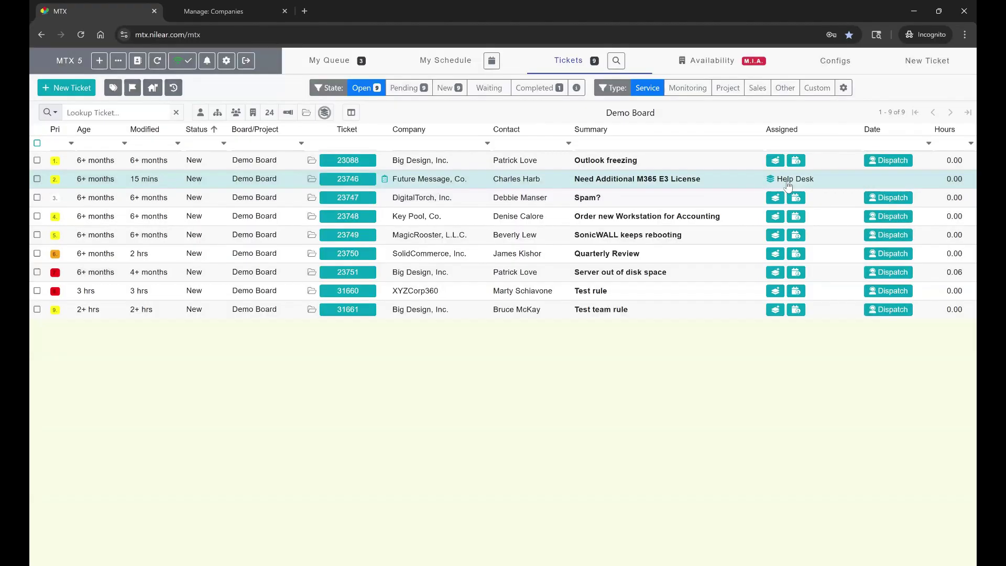
- Check the "Need Additional M365 E3 License" queue details, switch to its ticket view and back, and close it unchanged
{"action": "left_click", "coordinate": [789, 180]}
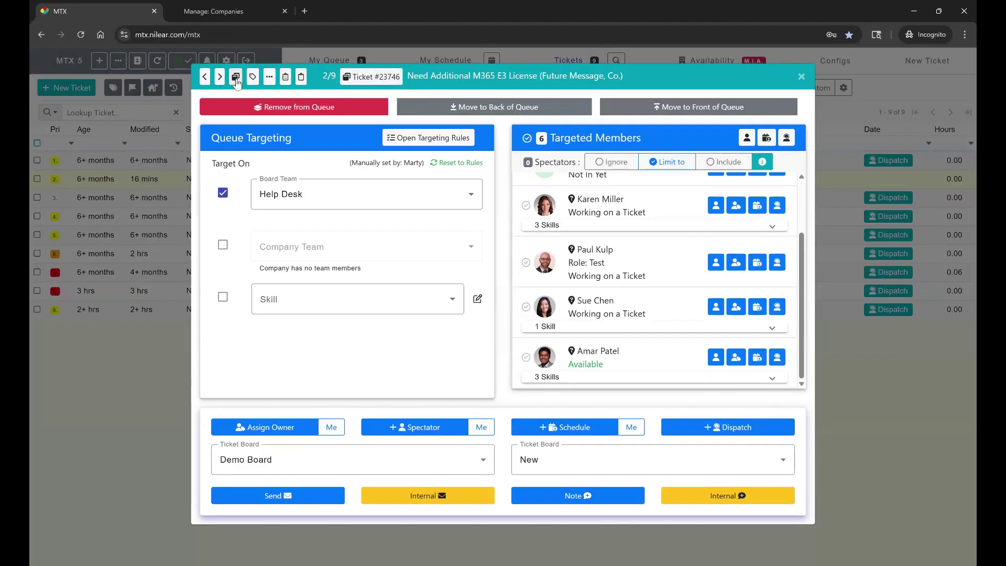
{"action": "left_click", "coordinate": [236, 79]}
{"action": "left_click", "coordinate": [237, 79]}
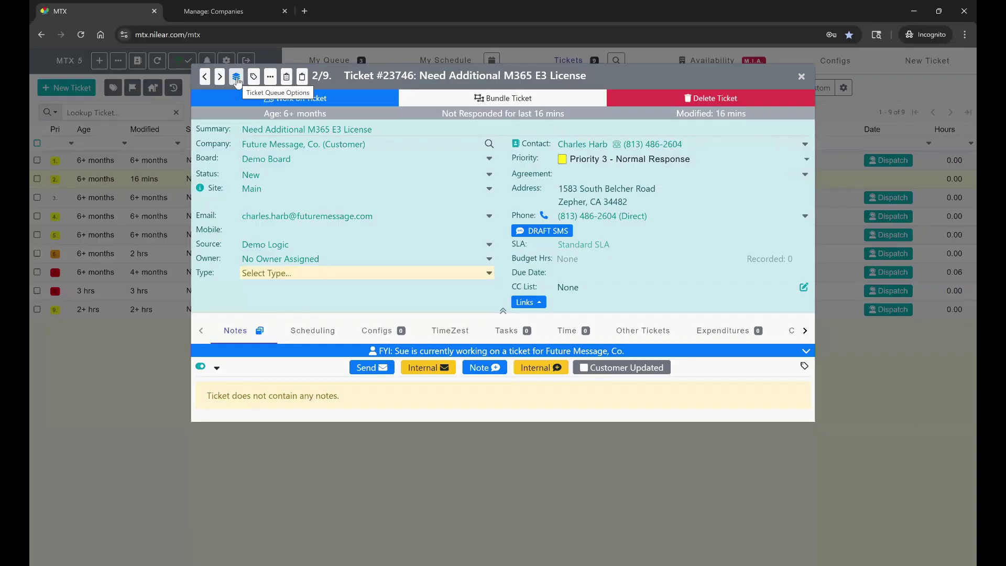
{"action": "left_click", "coordinate": [236, 78]}
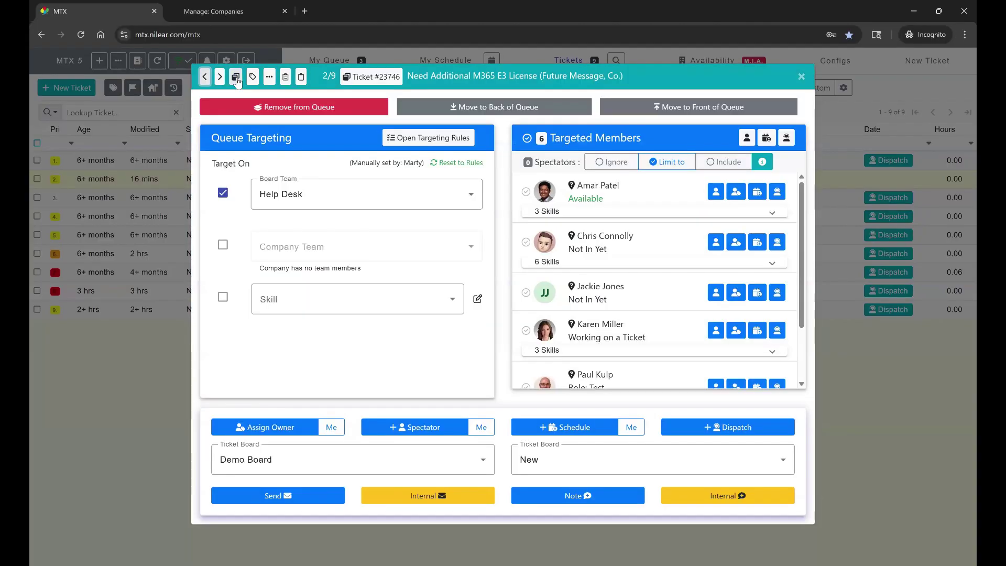
{"action": "left_click", "coordinate": [803, 77]}
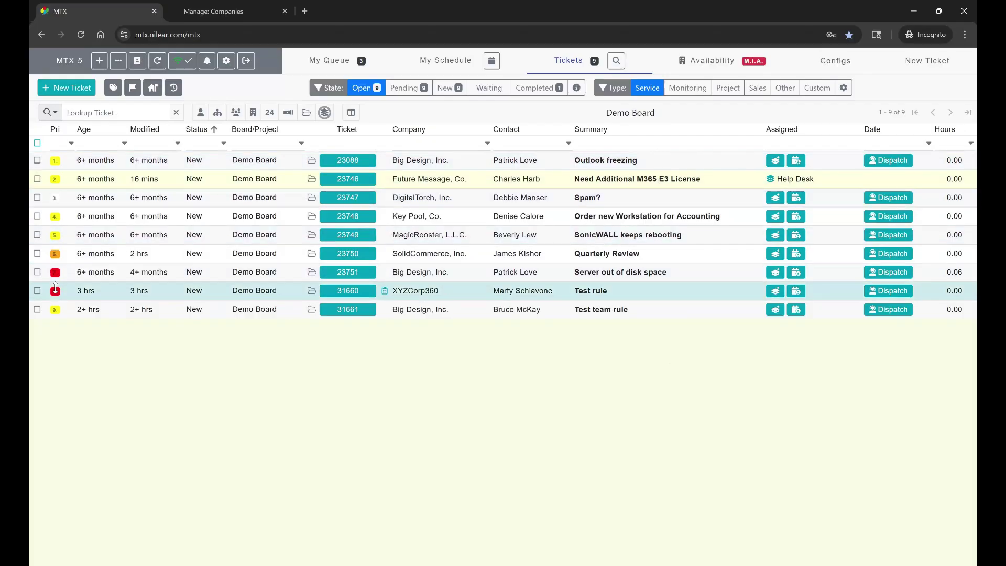
- Open skill management, examine the Level 3 skill in the High Priority/Escalation category and close it unchanged
{"action": "mouse_move", "coordinate": [55, 287]}
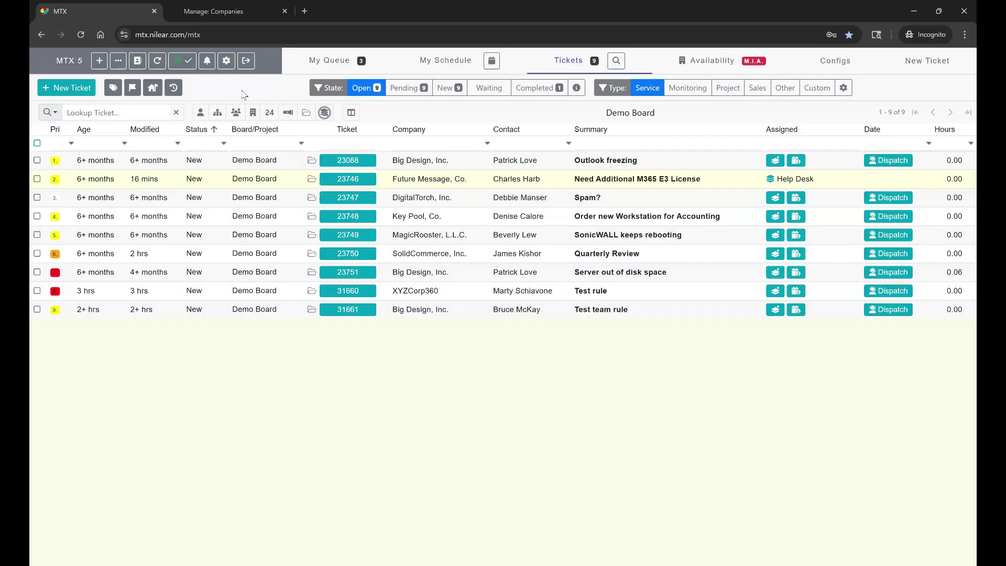
{"action": "left_click", "coordinate": [118, 60]}
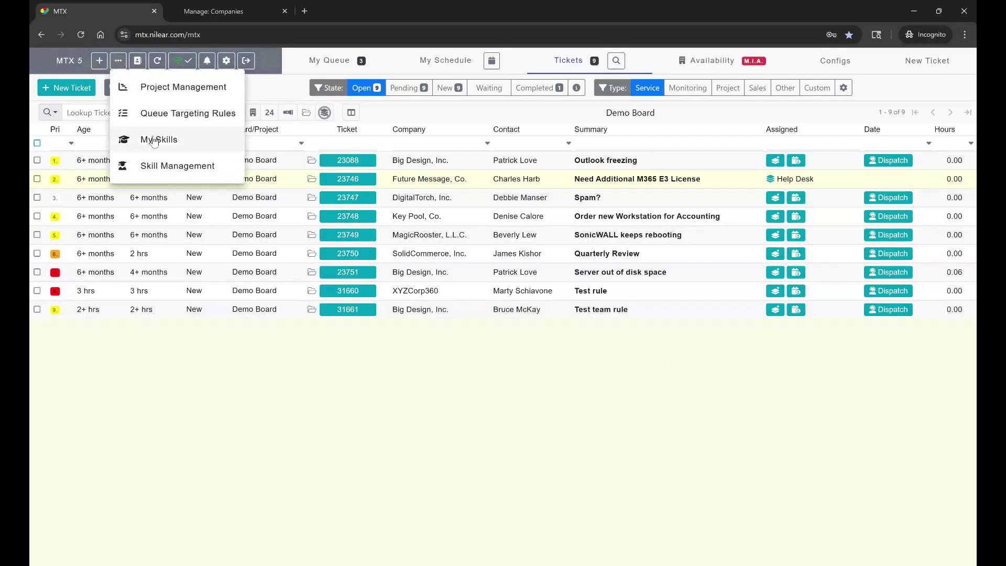
{"action": "left_click", "coordinate": [176, 171]}
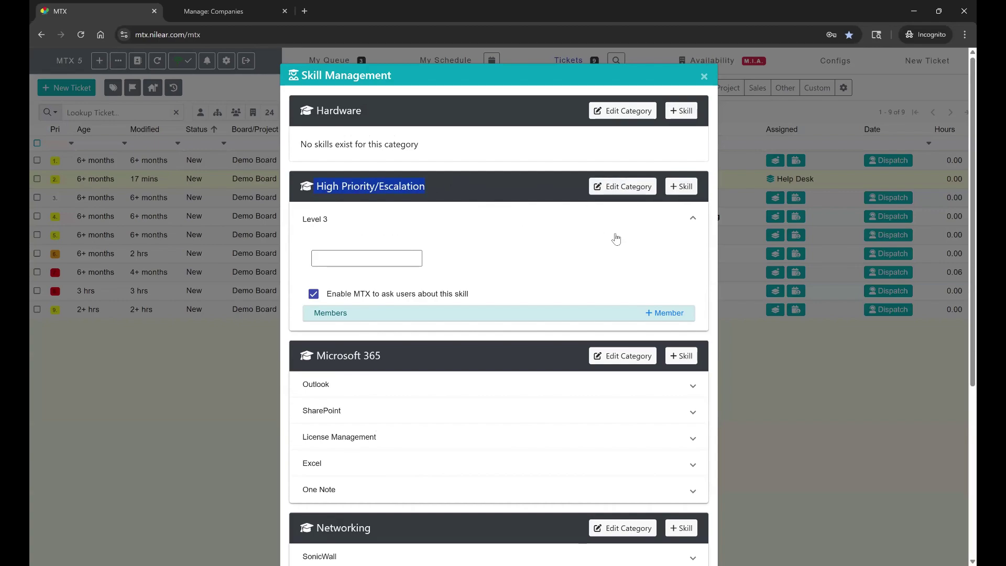
{"action": "left_click", "coordinate": [705, 78]}
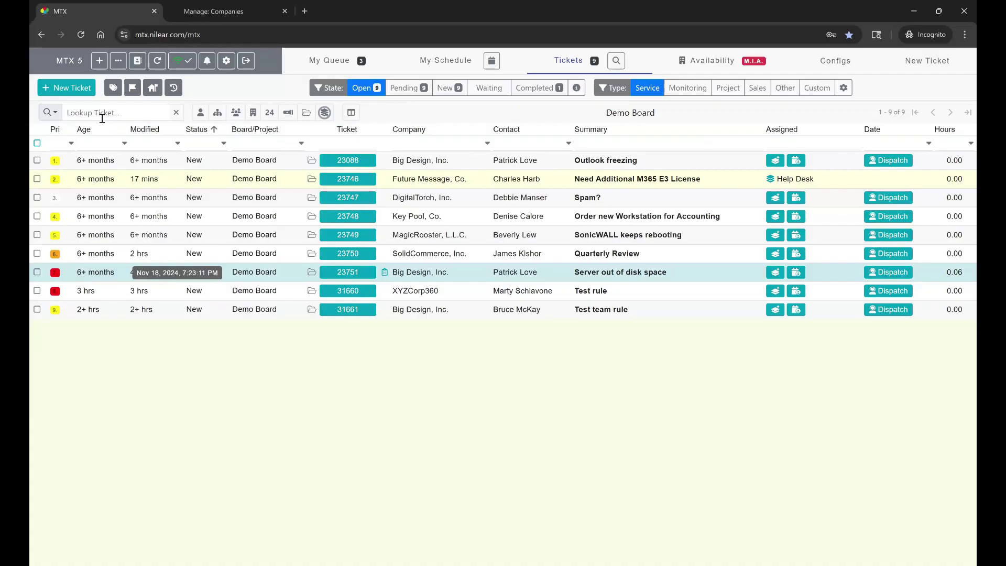
- Add a new queue targeting rule named "High Priority"
{"action": "left_click", "coordinate": [118, 60]}
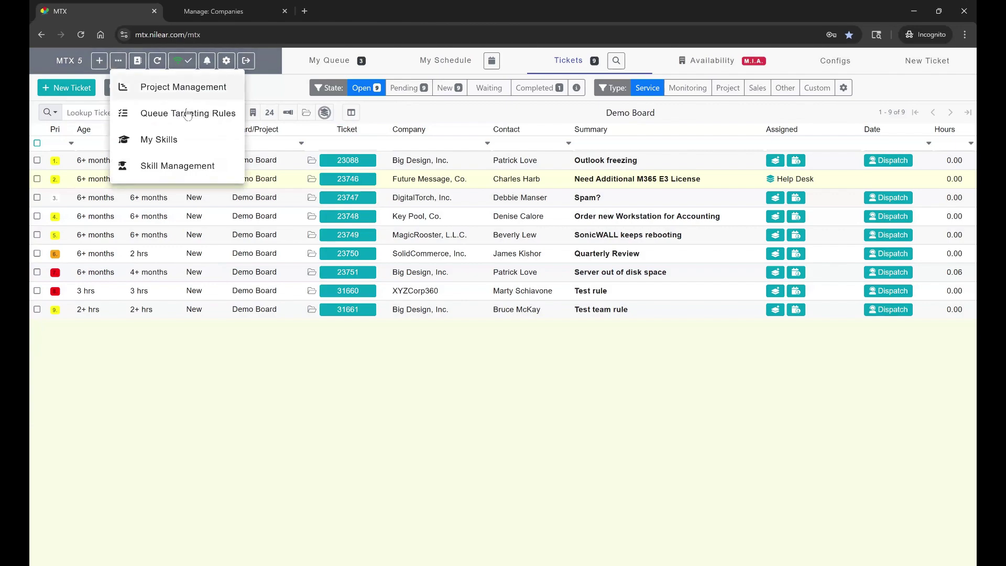
{"action": "left_click", "coordinate": [187, 113]}
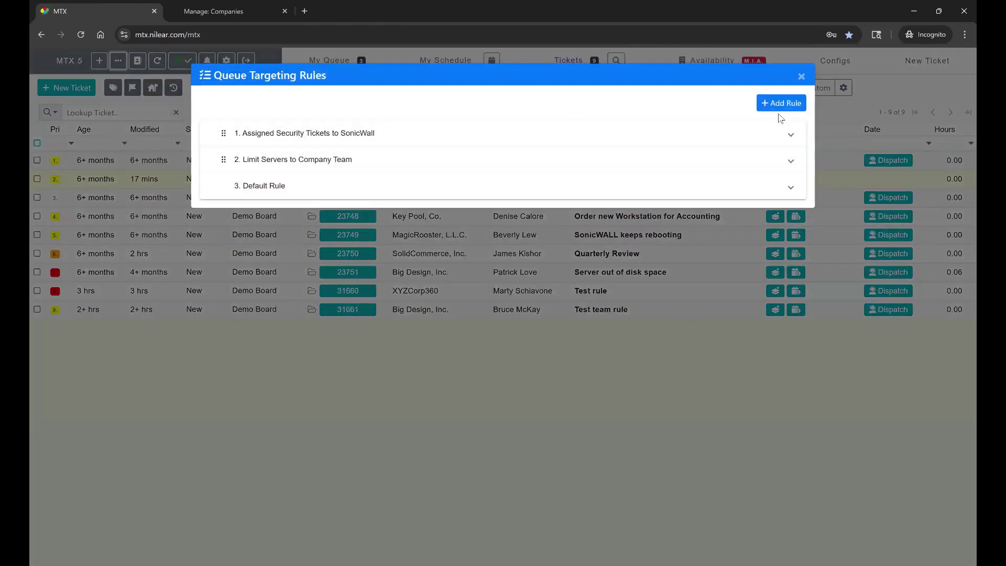
{"action": "left_click", "coordinate": [766, 102]}
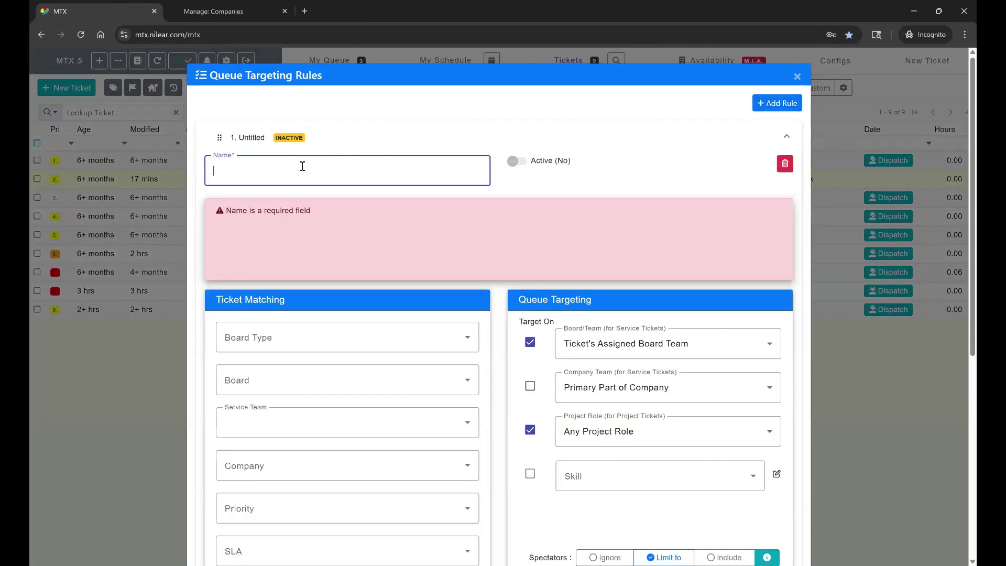
{"action": "type", "text": "High Priority"}
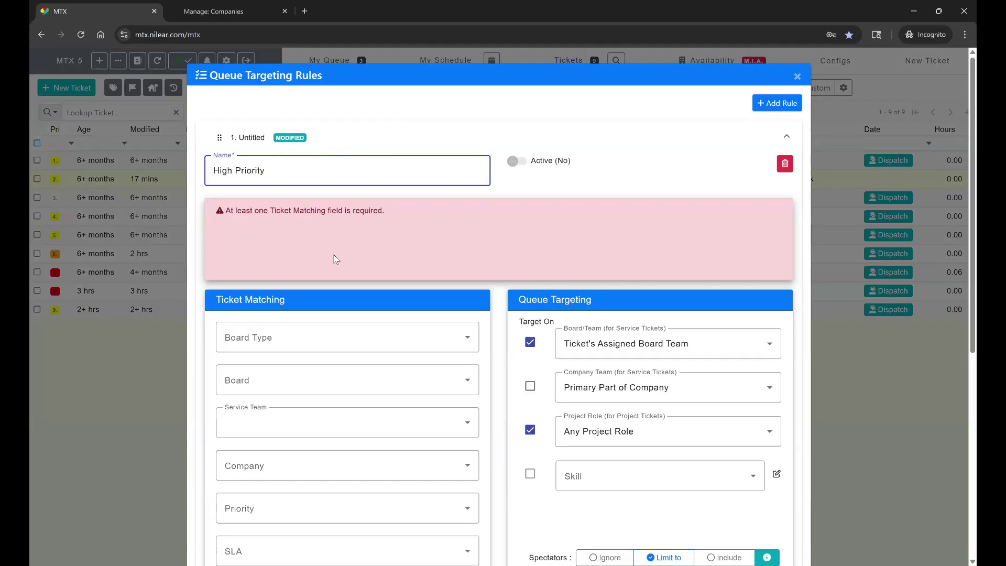
- Set the High Priority rule to match tickets with Priority 1 - Emergency Response
{"action": "scroll", "coordinate": [349, 339], "scroll_direction": "down", "scroll_amount": 3}
{"action": "scroll", "coordinate": [349, 340], "scroll_direction": "down", "scroll_amount": 2}
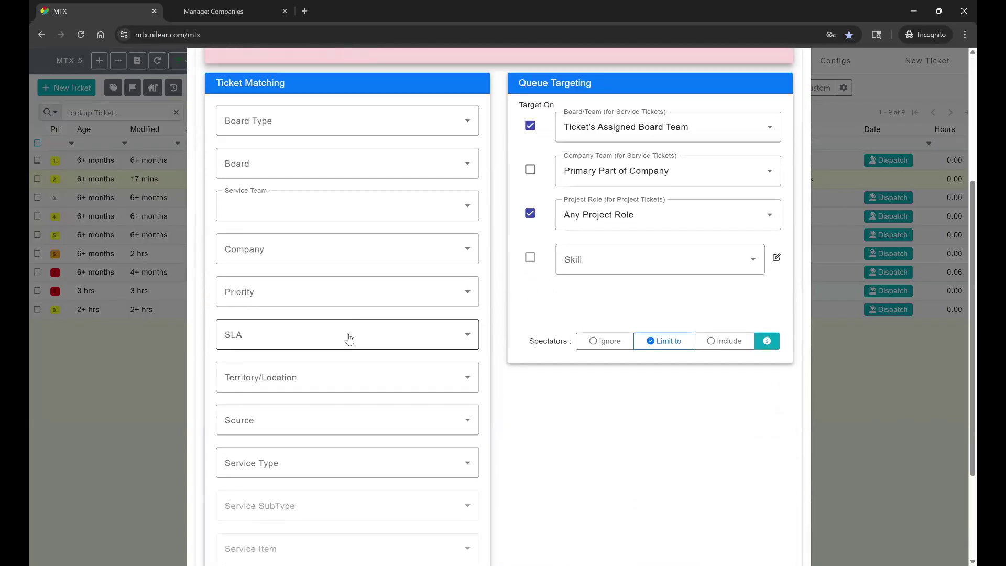
{"action": "scroll", "coordinate": [348, 336], "scroll_direction": "up", "scroll_amount": 4}
{"action": "left_click_drag", "start_coordinate": [277, 138], "coordinate": [361, 155]}
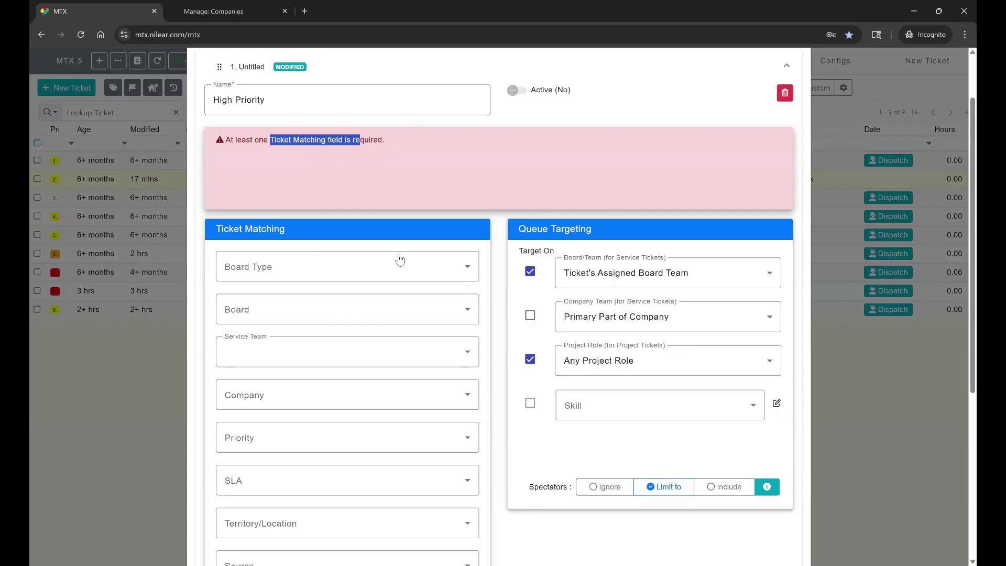
{"action": "scroll", "coordinate": [398, 258], "scroll_direction": "down", "scroll_amount": 5}
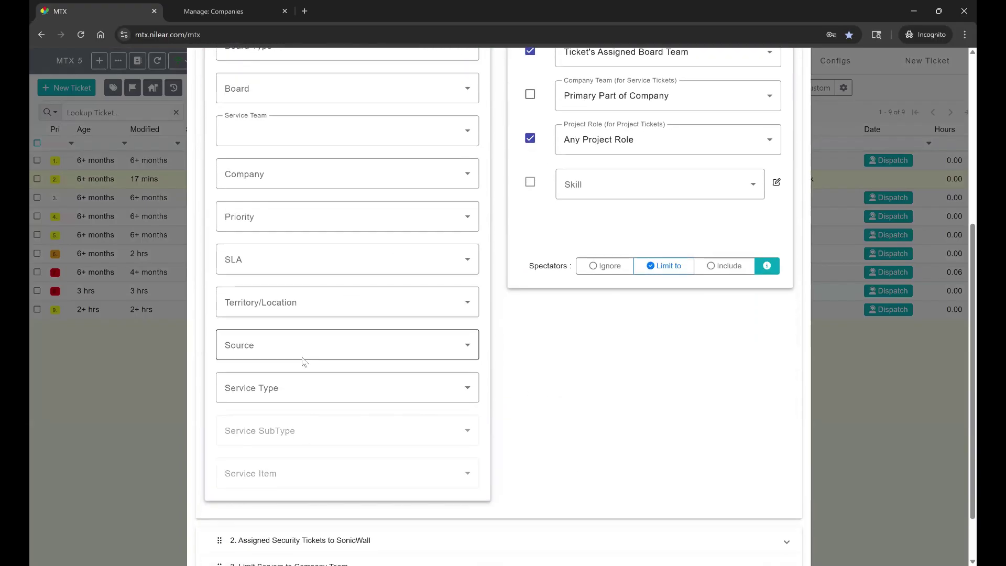
{"action": "left_click", "coordinate": [317, 222]}
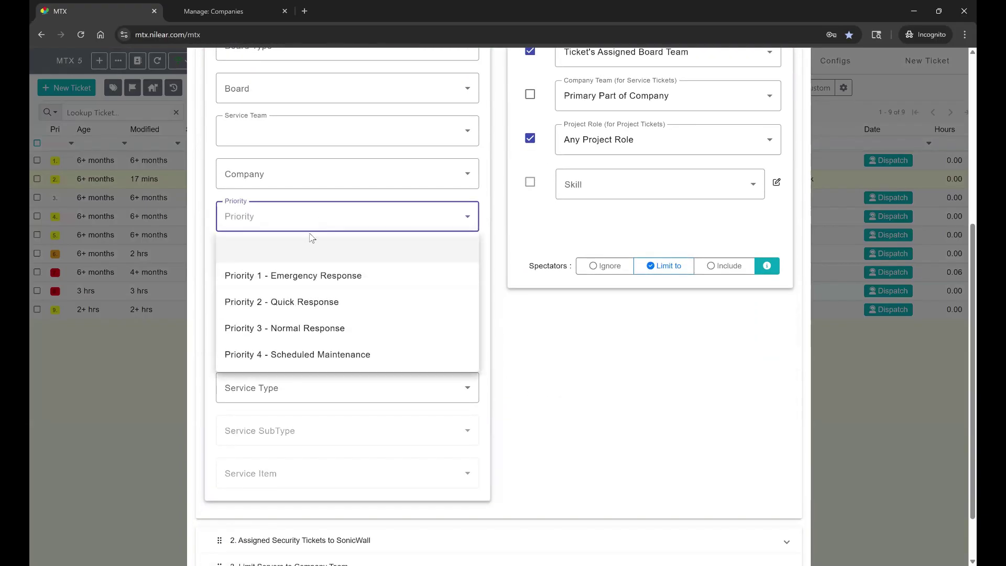
{"action": "left_click", "coordinate": [291, 275]}
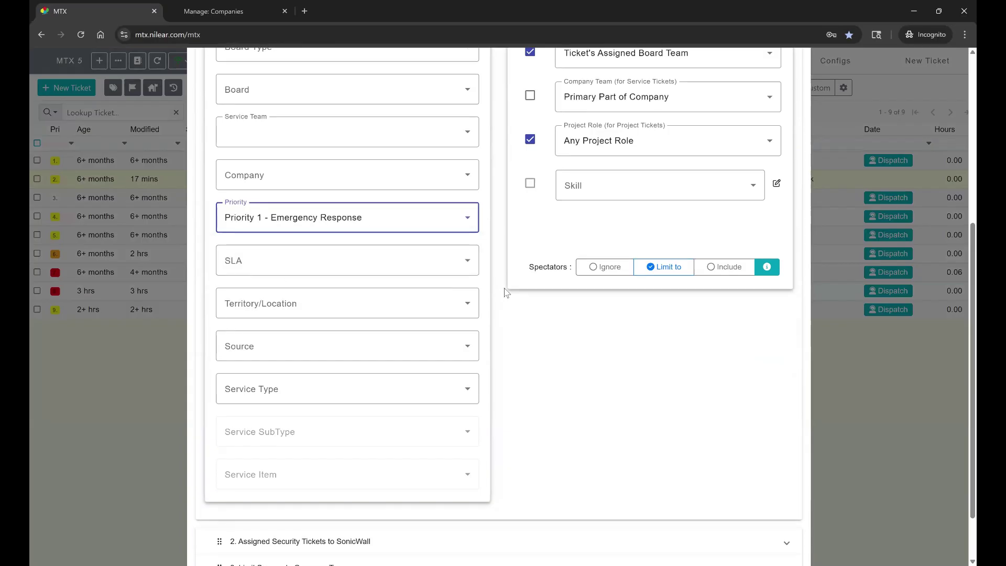
- Disable board team and project role targeting in the High Priority rule and target the Level 3 skill instead
{"action": "scroll", "coordinate": [507, 292], "scroll_direction": "up", "scroll_amount": 2}
{"action": "scroll", "coordinate": [514, 159], "scroll_direction": "up", "scroll_amount": 3}
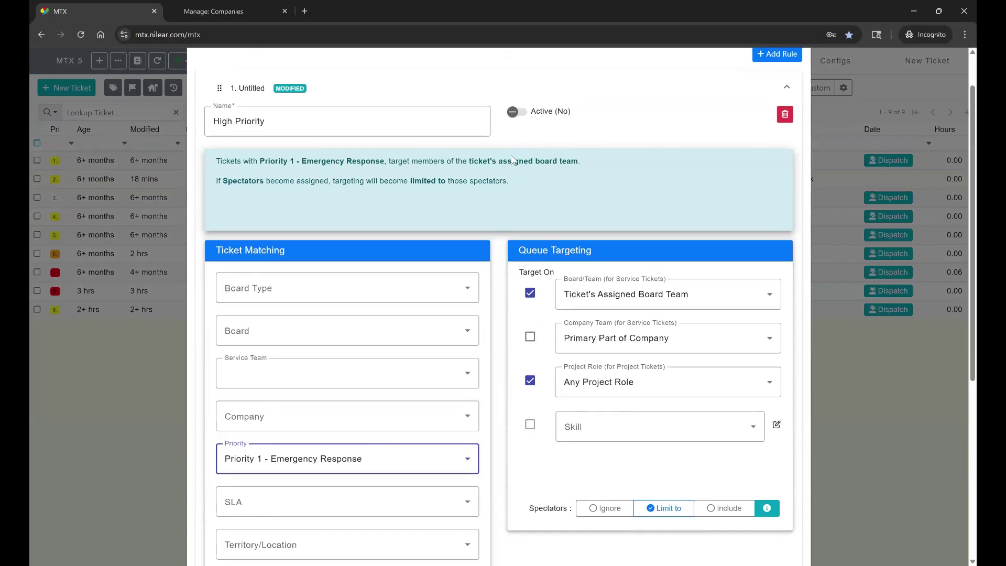
{"action": "left_click", "coordinate": [530, 293]}
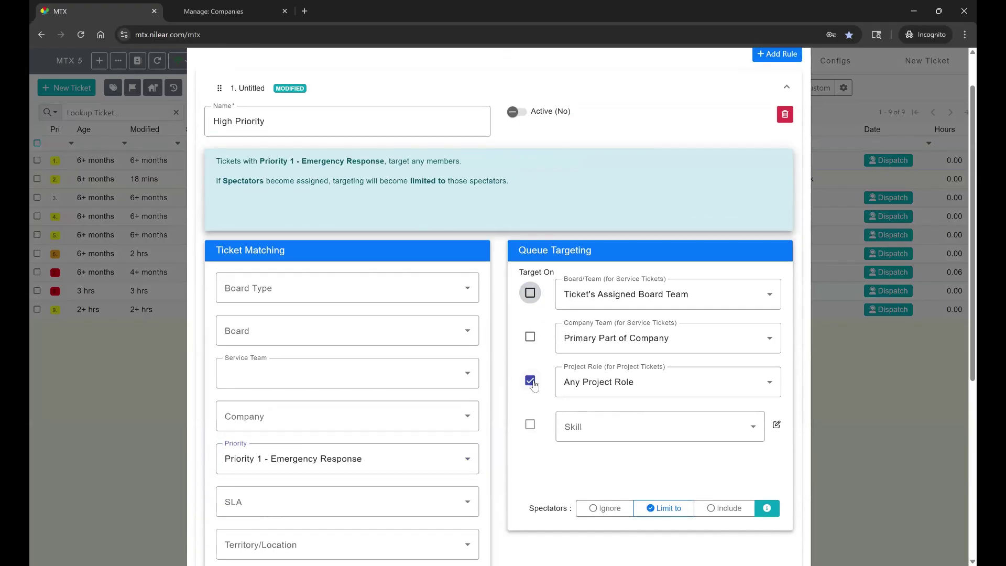
{"action": "left_click", "coordinate": [608, 434]}
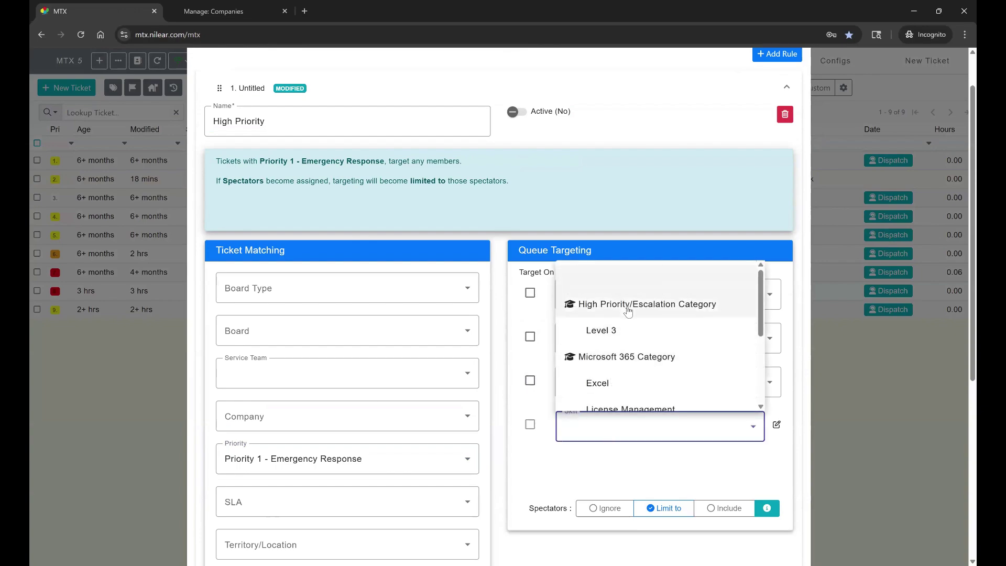
{"action": "left_click", "coordinate": [633, 330]}
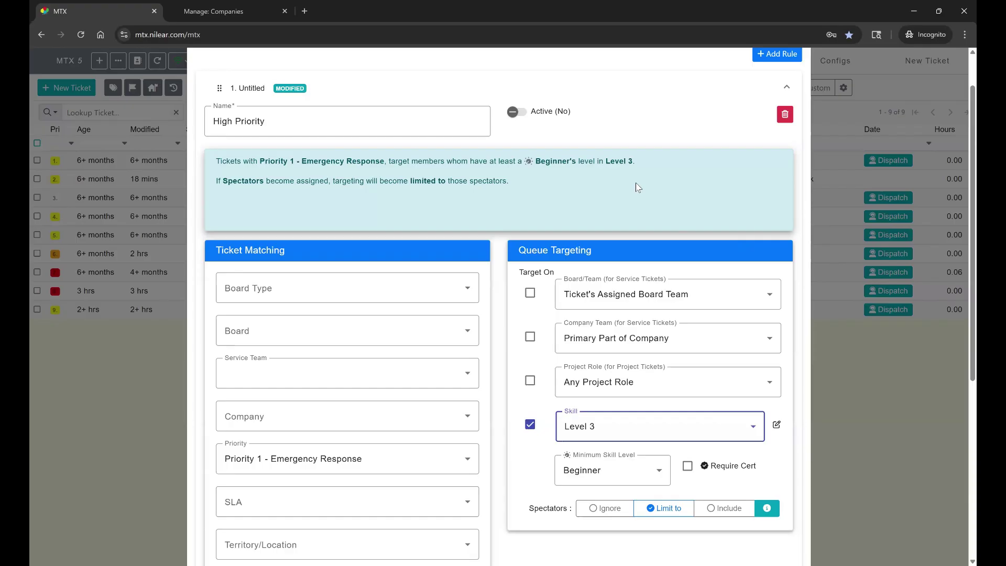
- Activate the High Priority rule, then commit the targeting rule changes and dismiss the scan message
{"action": "scroll", "coordinate": [638, 188], "scroll_direction": "down", "scroll_amount": 3}
{"action": "scroll", "coordinate": [638, 187], "scroll_direction": "up", "scroll_amount": 4}
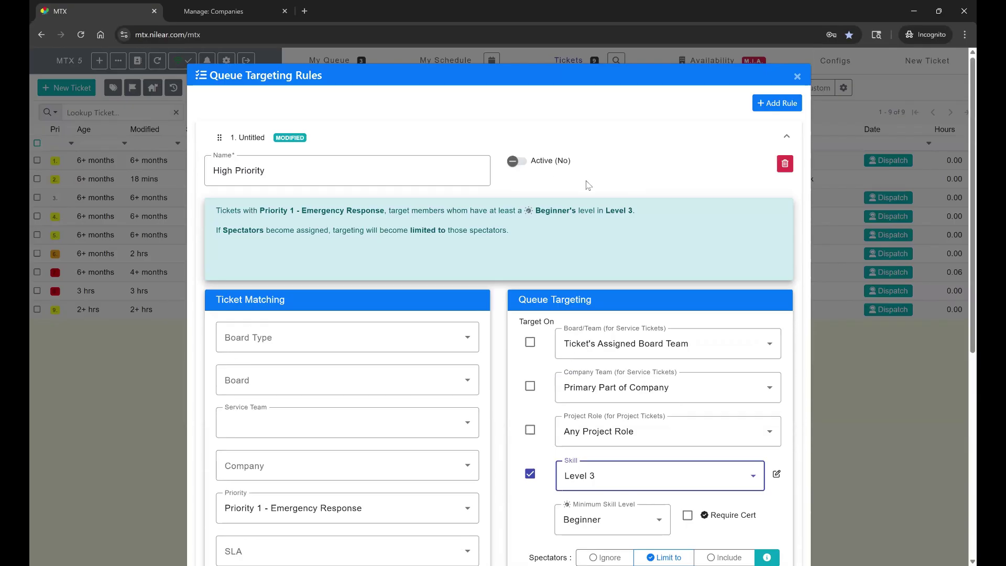
{"action": "left_click", "coordinate": [516, 162]}
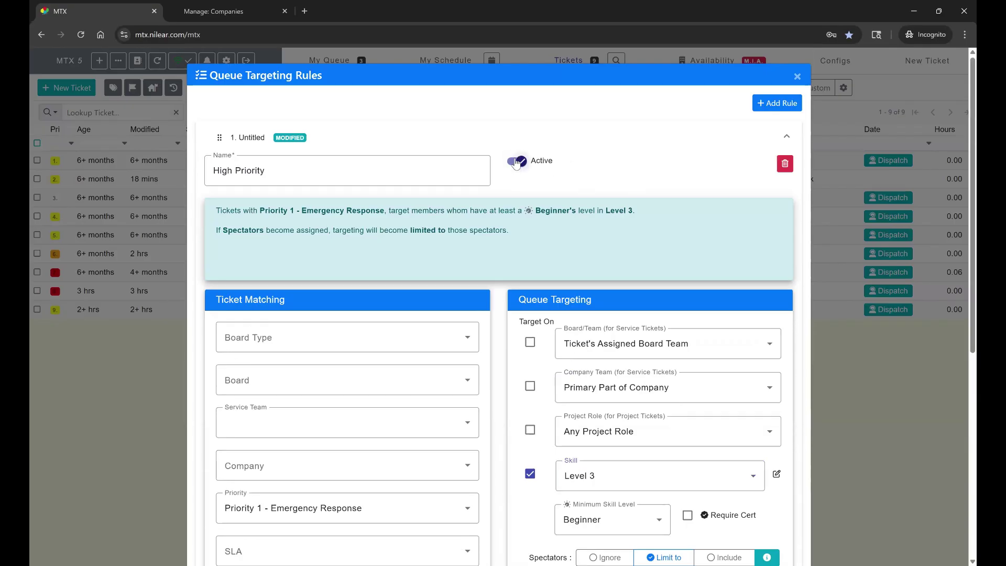
{"action": "left_click", "coordinate": [796, 76]}
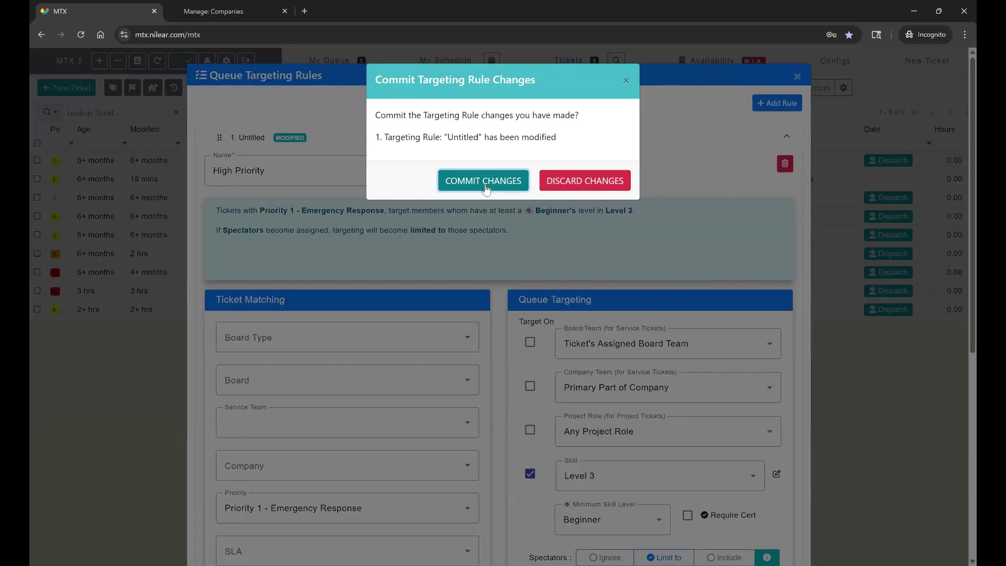
{"action": "left_click", "coordinate": [486, 182]}
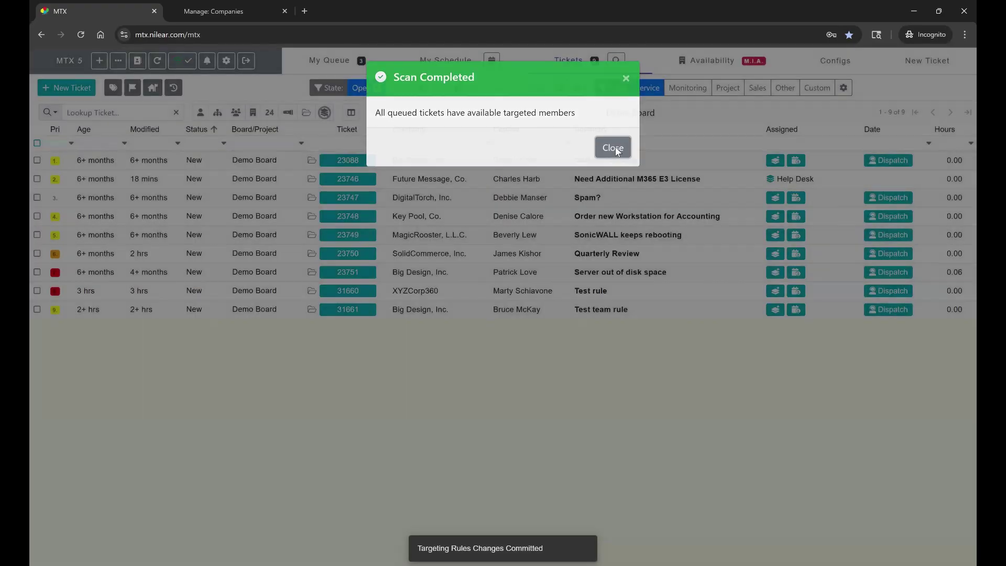
{"action": "left_click", "coordinate": [615, 151]}
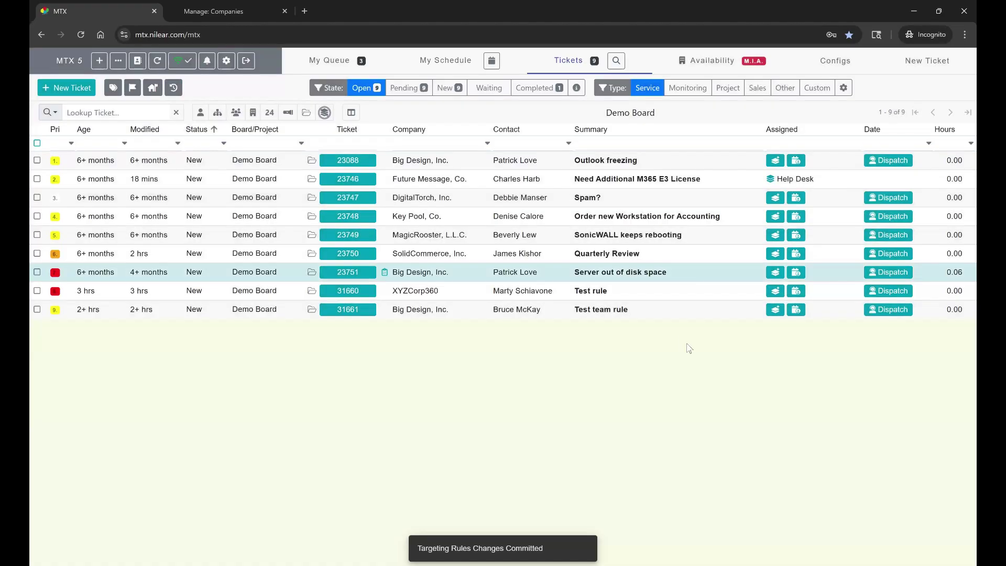
- Add the "Test rule" and "Server out of disk space" tickets to the queue and open the queue details of "Test rule"
{"action": "left_click", "coordinate": [775, 291]}
{"action": "left_click", "coordinate": [775, 272]}
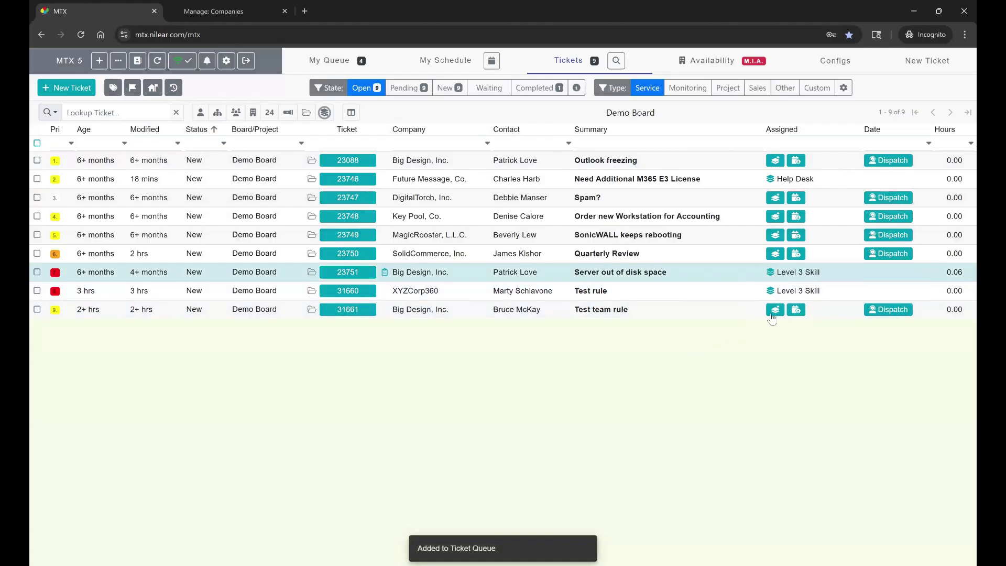
{"action": "left_click", "coordinate": [804, 292]}
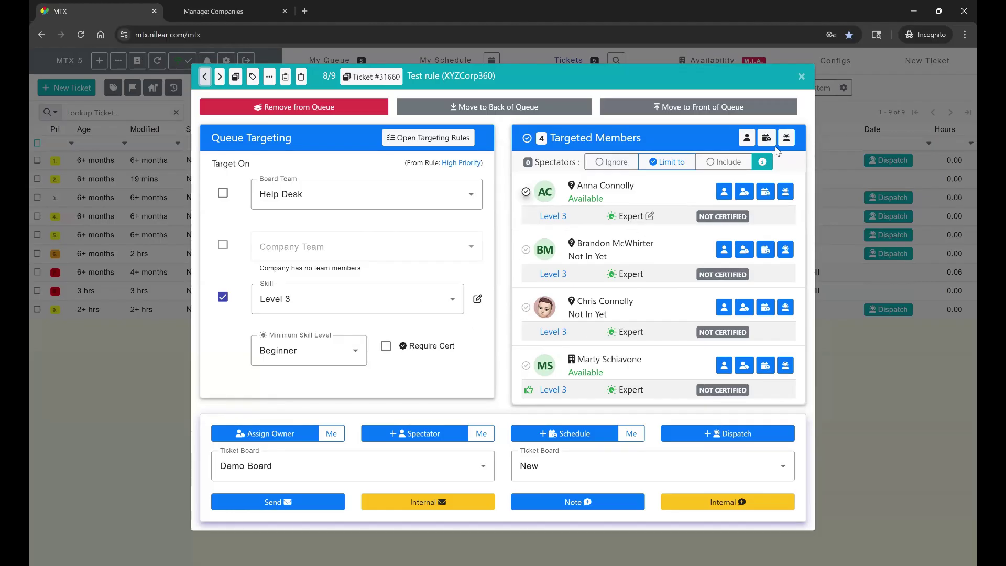
- Examine the skill level options for the first targeted member's Level 3 skill, then close the skill editor and queue details unchanged
{"action": "left_click", "coordinate": [650, 219]}
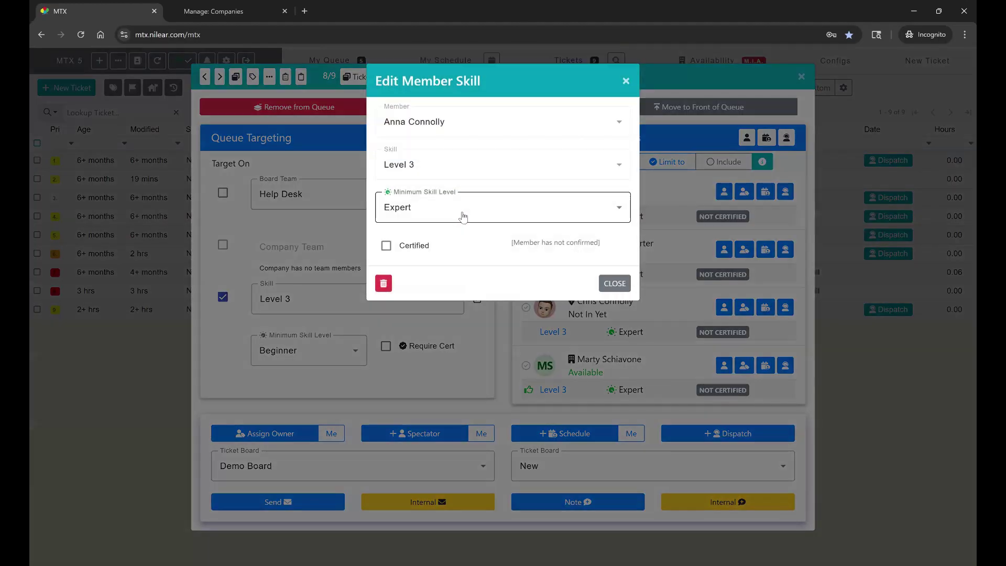
{"action": "left_click", "coordinate": [464, 217]}
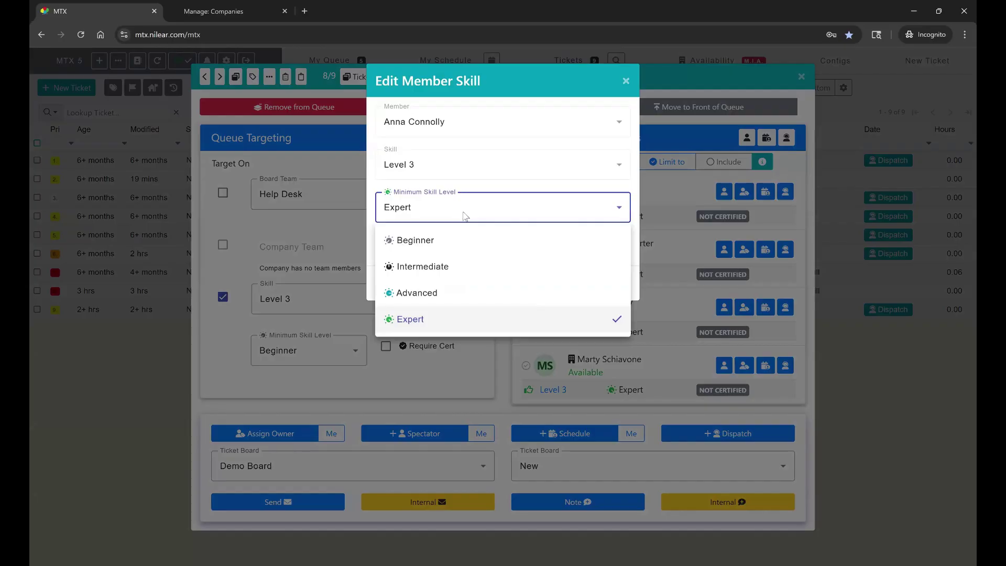
{"action": "left_click", "coordinate": [369, 202]}
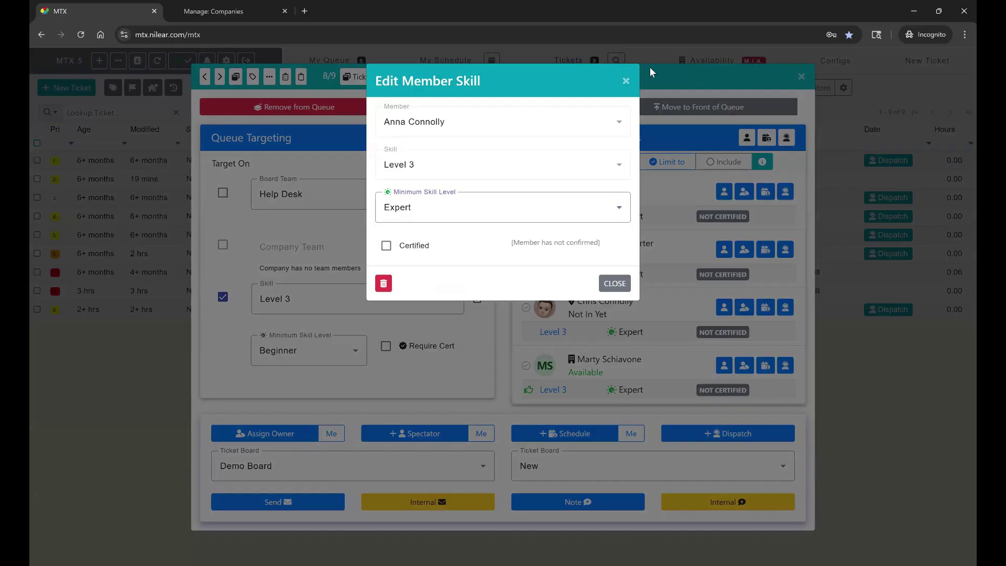
{"action": "left_click", "coordinate": [624, 82]}
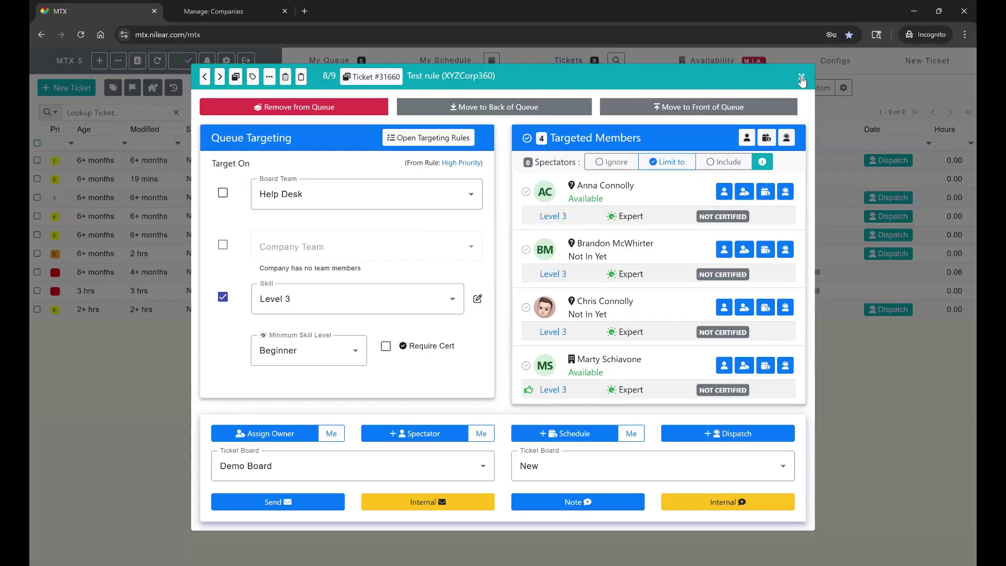
{"action": "left_click", "coordinate": [801, 76]}
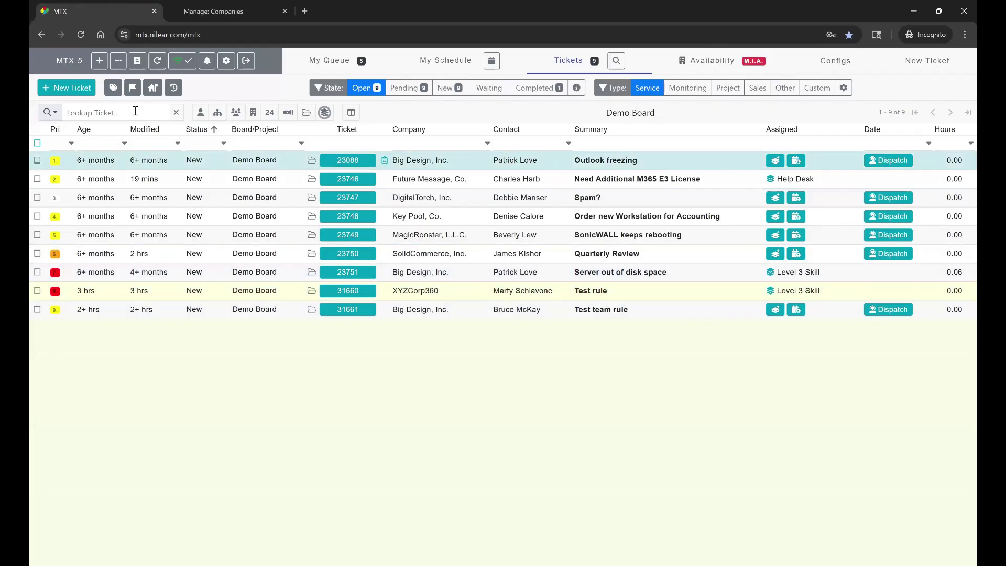
- Add a queue targeting rule named "Outlook Skill" that matches tickets with the Service board type
{"action": "left_click", "coordinate": [119, 60]}
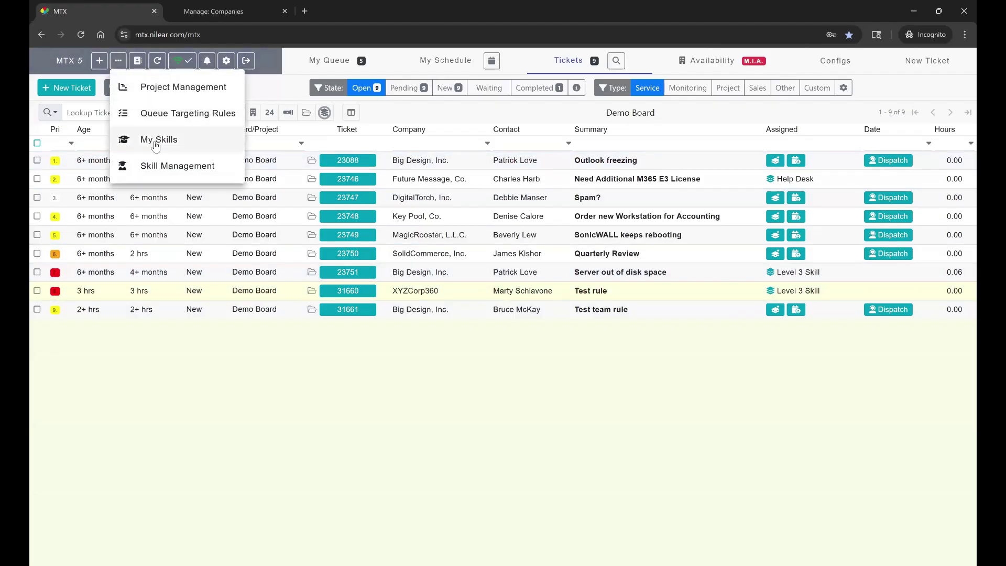
{"action": "left_click", "coordinate": [181, 117]}
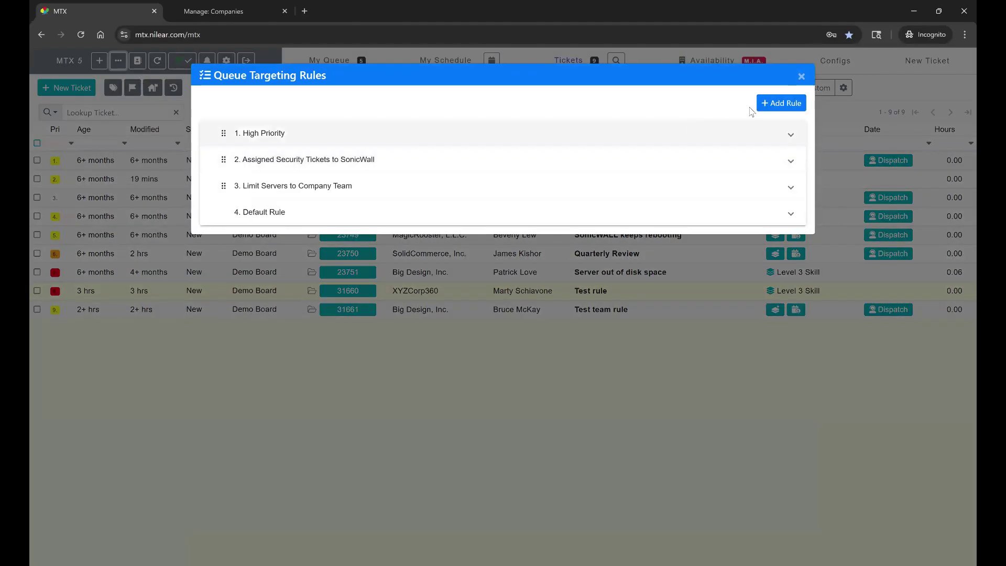
{"action": "left_click", "coordinate": [777, 103]}
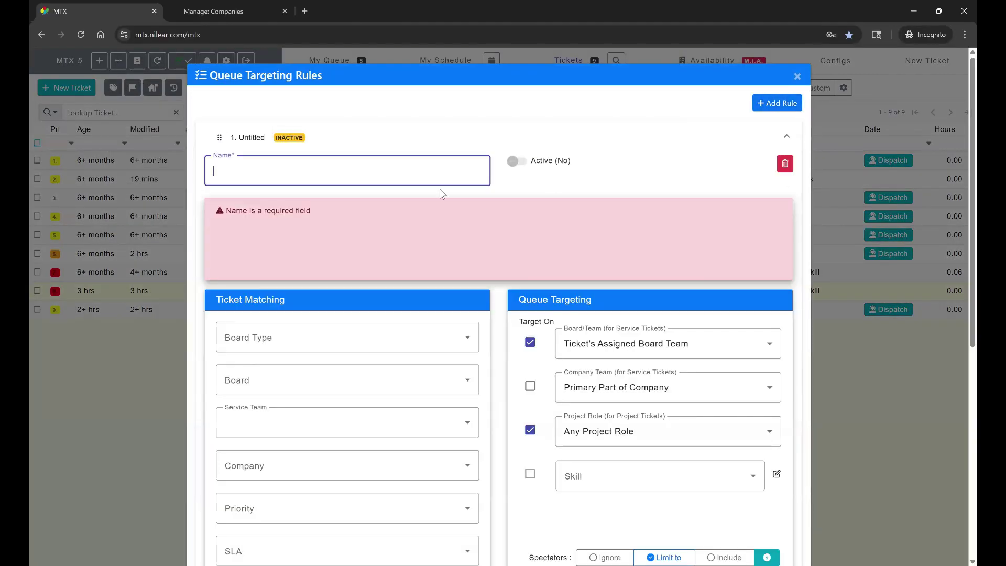
{"action": "type", "text": "Outlook Skill"}
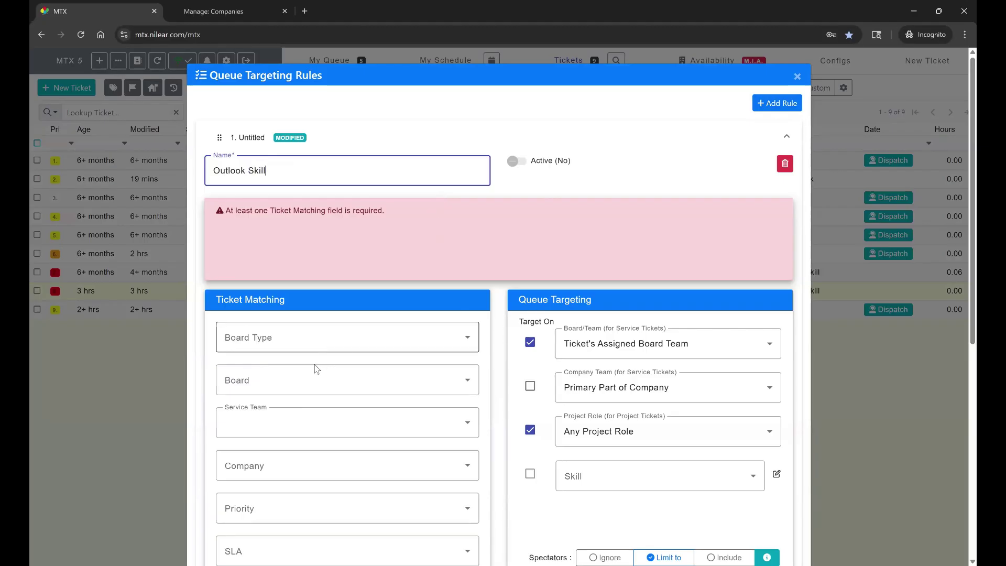
{"action": "left_click", "coordinate": [310, 337]}
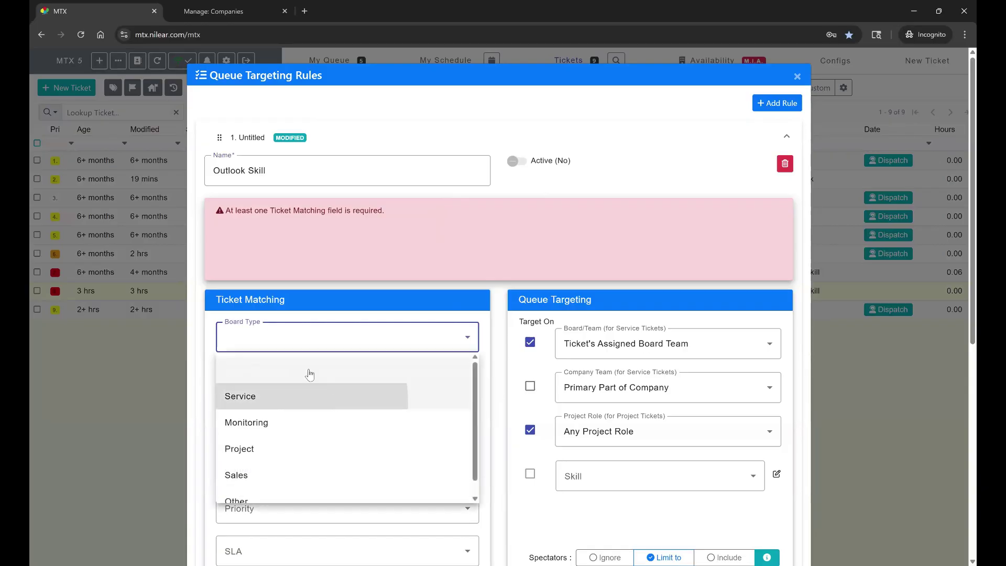
{"action": "left_click", "coordinate": [310, 396]}
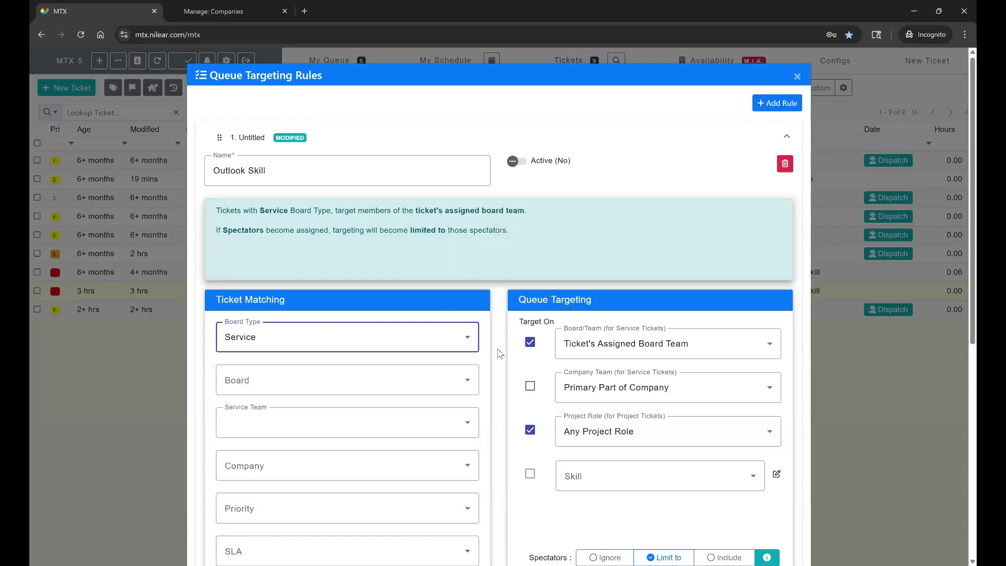
- Disable project role targeting in the Outlook Skill rule and target the Outlook skill alongside the assigned board team
{"action": "scroll", "coordinate": [499, 353], "scroll_direction": "down", "scroll_amount": 2}
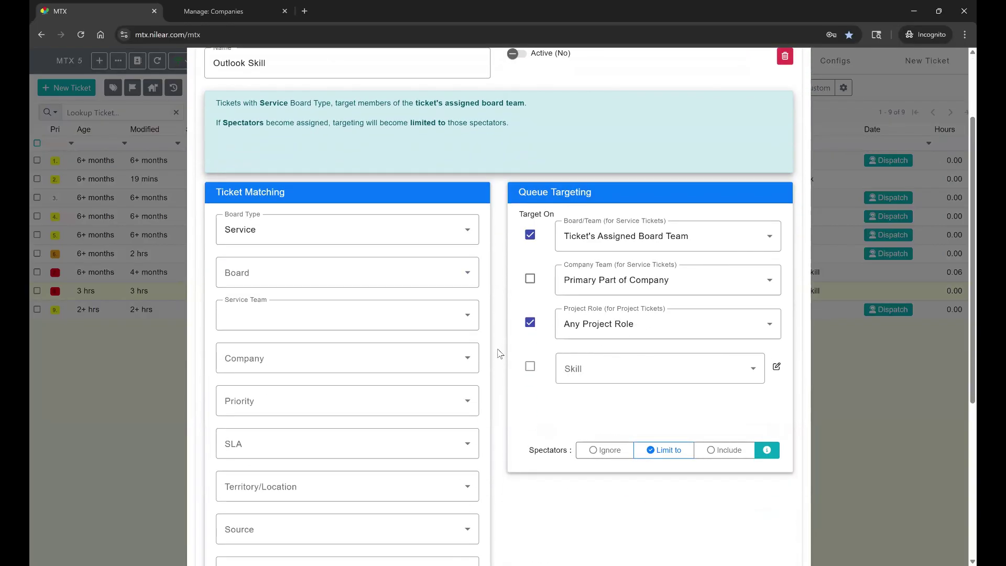
{"action": "left_click", "coordinate": [531, 323]}
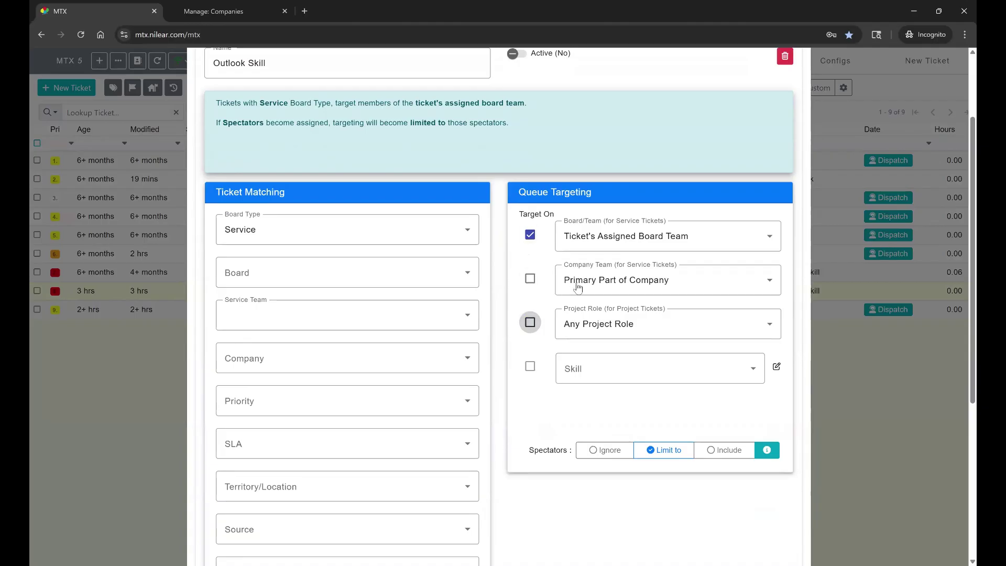
{"action": "left_click", "coordinate": [606, 374]}
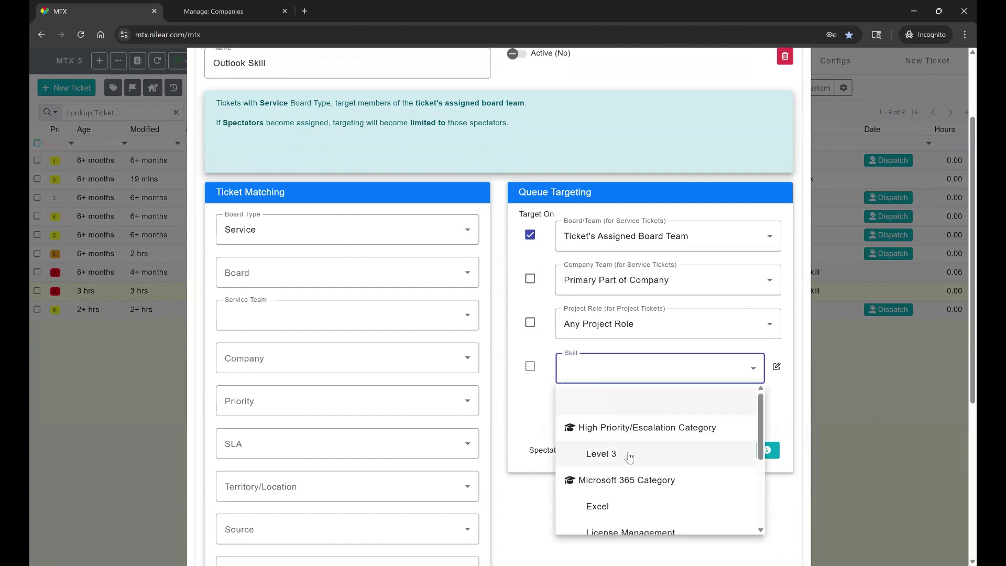
{"action": "scroll", "coordinate": [623, 458], "scroll_direction": "down", "scroll_amount": 2}
{"action": "left_click", "coordinate": [604, 490]}
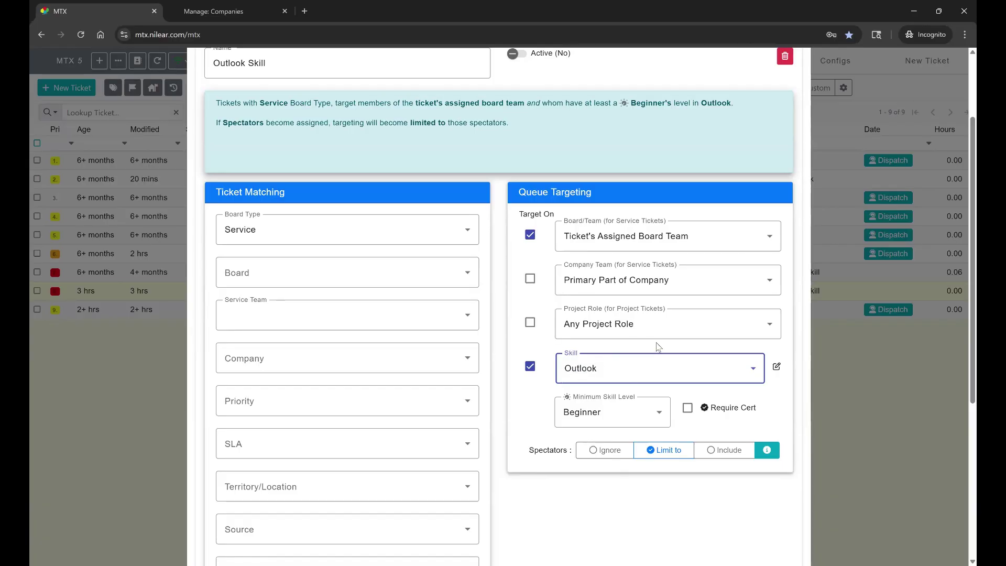
- Activate the Outlook Skill rule, then commit the targeting rule changes and dismiss the scan message
{"action": "scroll", "coordinate": [659, 346], "scroll_direction": "up", "scroll_amount": 3}
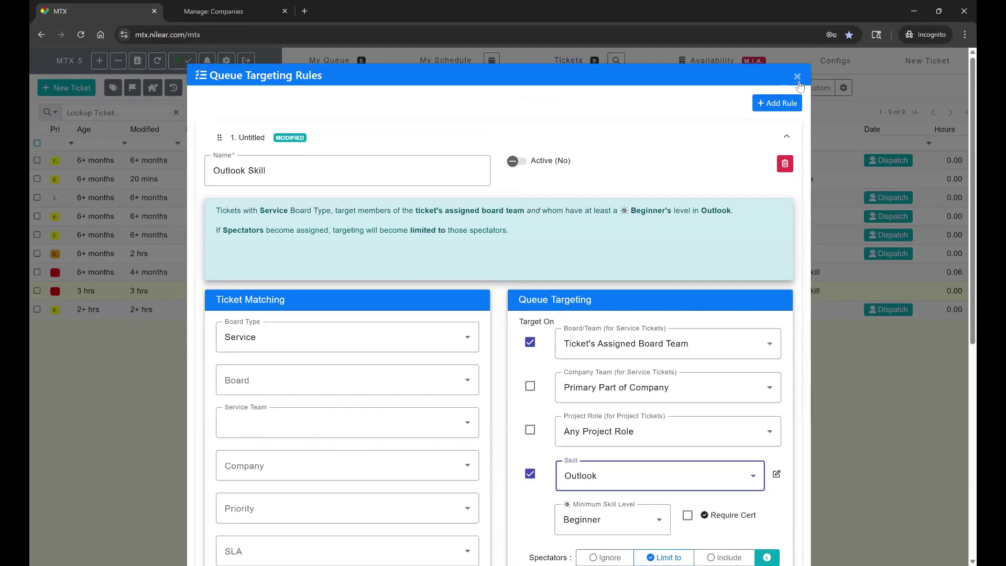
{"action": "left_click", "coordinate": [517, 162]}
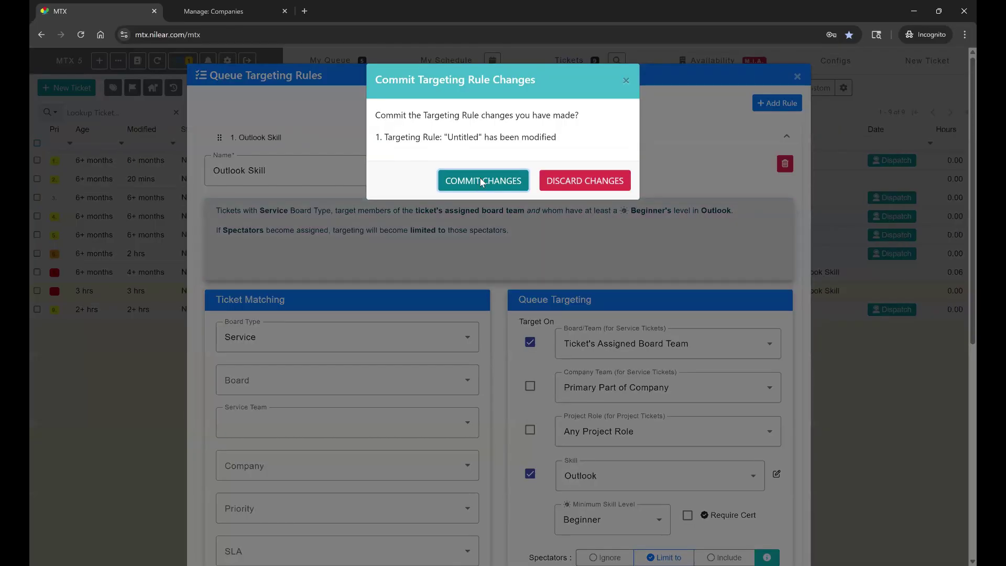
{"action": "left_click", "coordinate": [481, 182]}
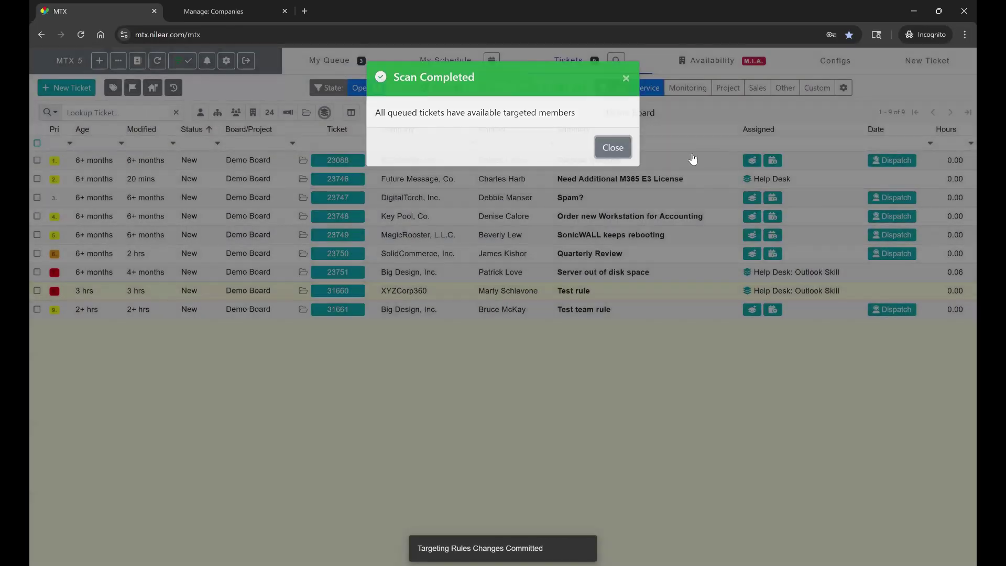
{"action": "left_click", "coordinate": [692, 158]}
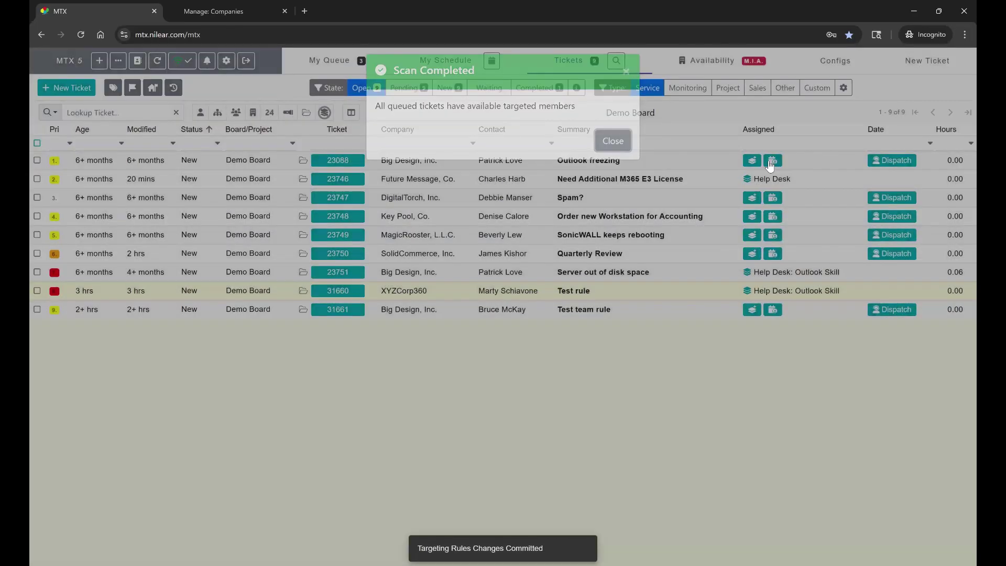
- Add the "Outlook freezing" ticket to the queue, then check the targeted members of "Server out of disk space" and close its queue details
{"action": "left_click", "coordinate": [753, 166]}
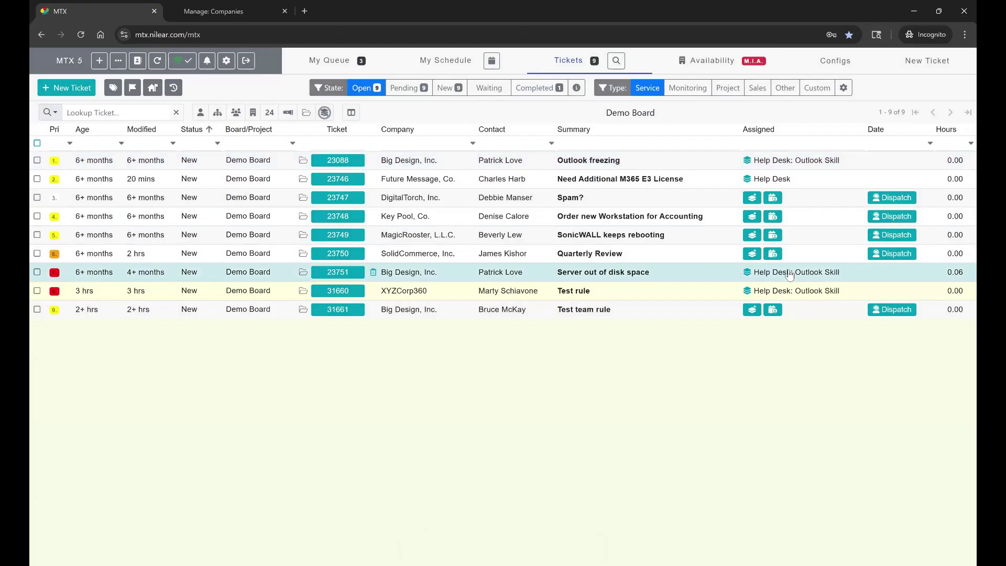
{"action": "left_click", "coordinate": [767, 273]}
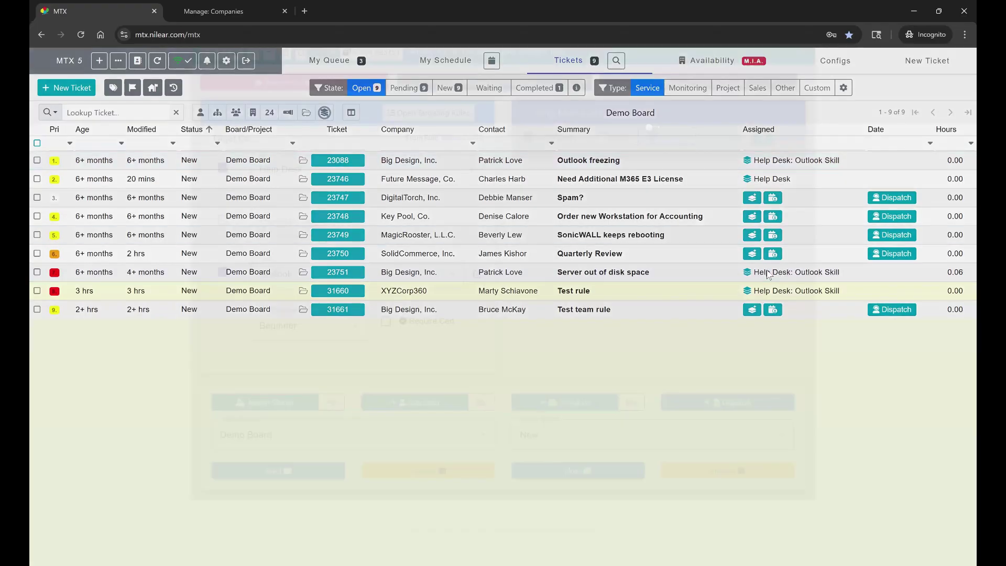
{"action": "key", "text": "Escape"}
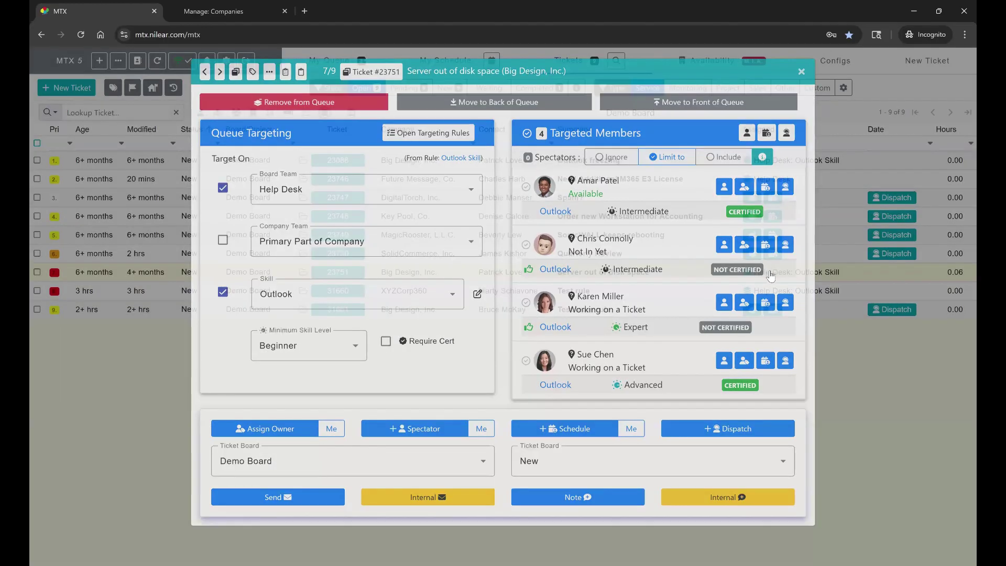
- Move the High Priority targeting rule above the Outlook Skill rule, then close the rules and dismiss the scan message
{"action": "left_click", "coordinate": [118, 60]}
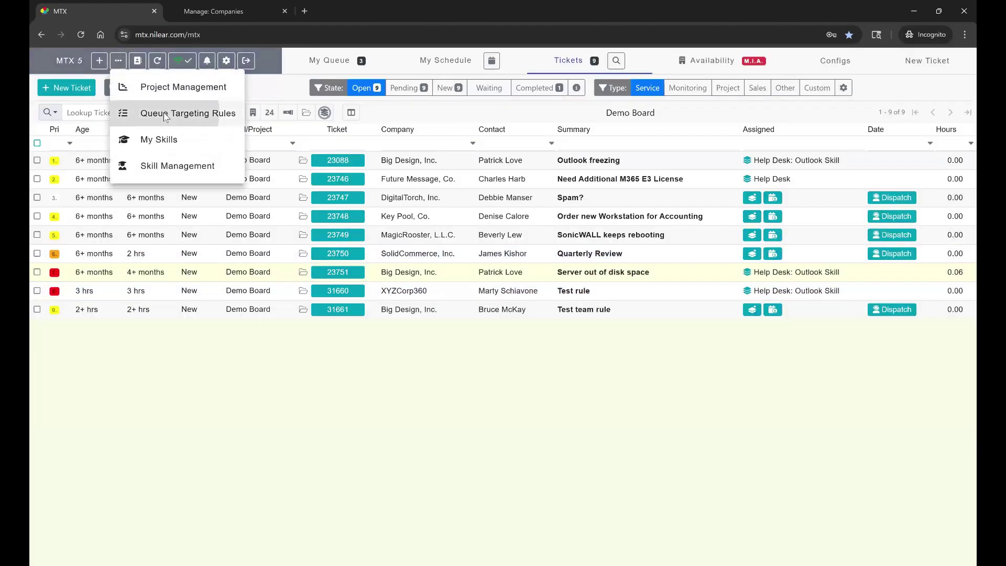
{"action": "left_click", "coordinate": [164, 116]}
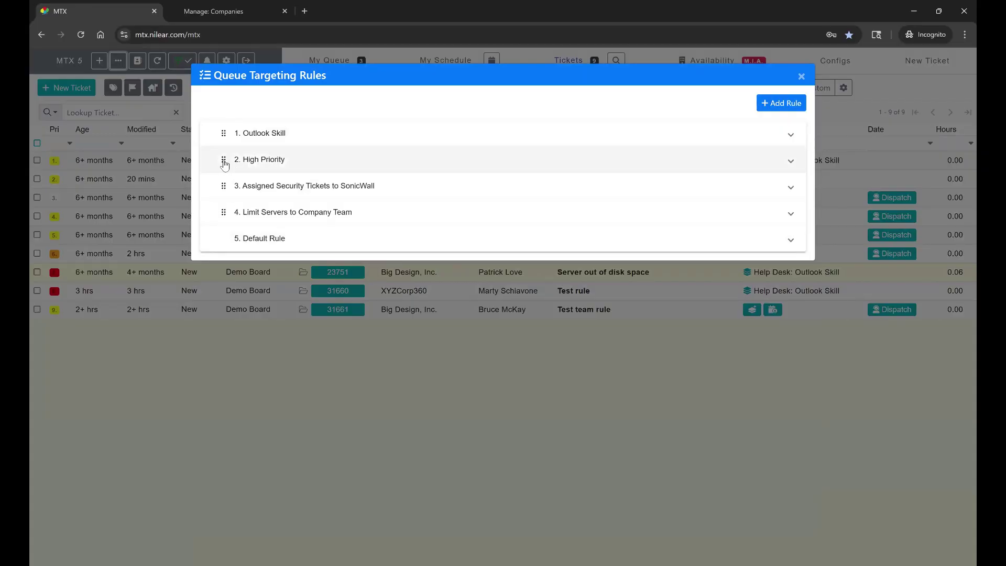
{"action": "left_click_drag", "start_coordinate": [223, 160], "coordinate": [231, 126]}
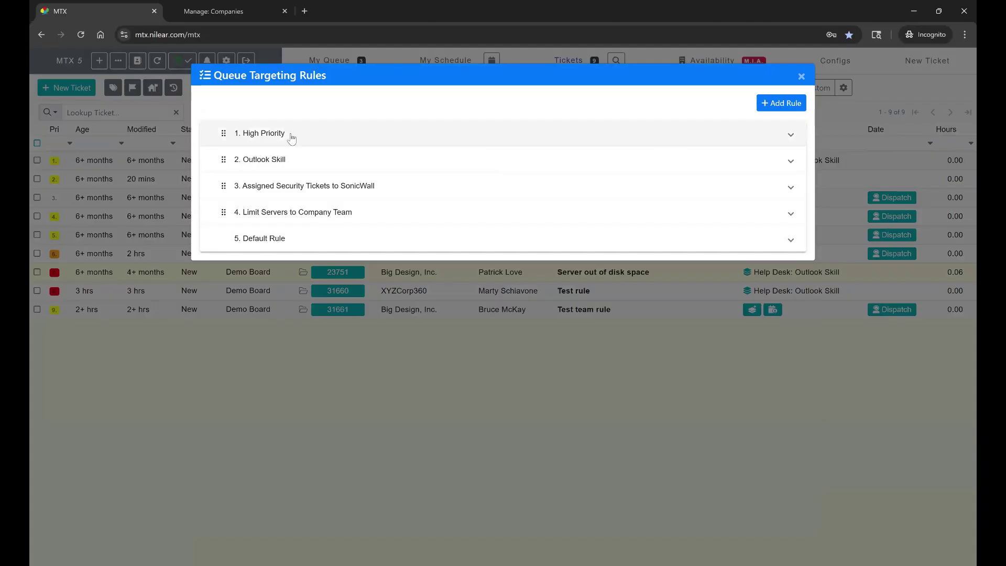
{"action": "left_click", "coordinate": [668, 372]}
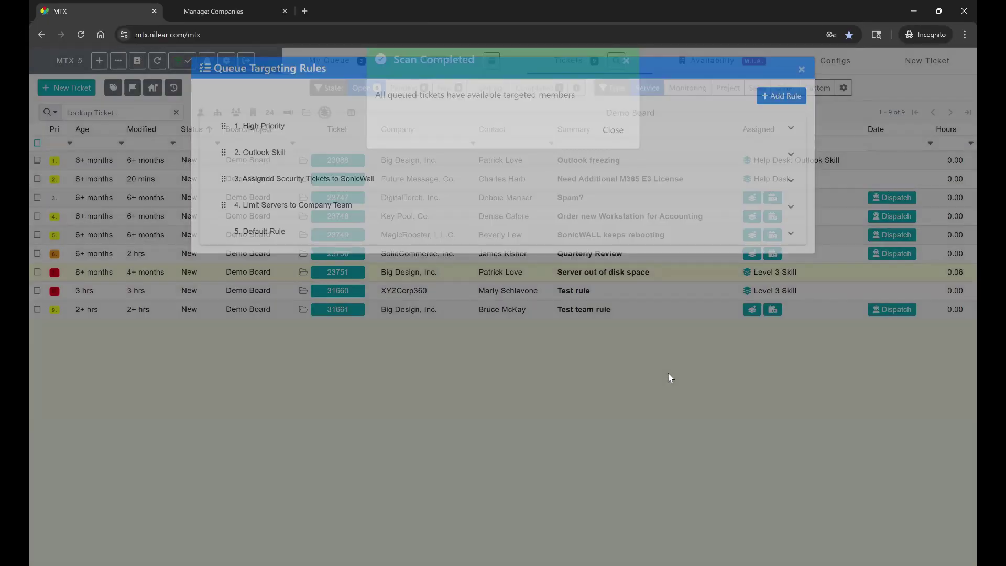
{"action": "left_click", "coordinate": [612, 150]}
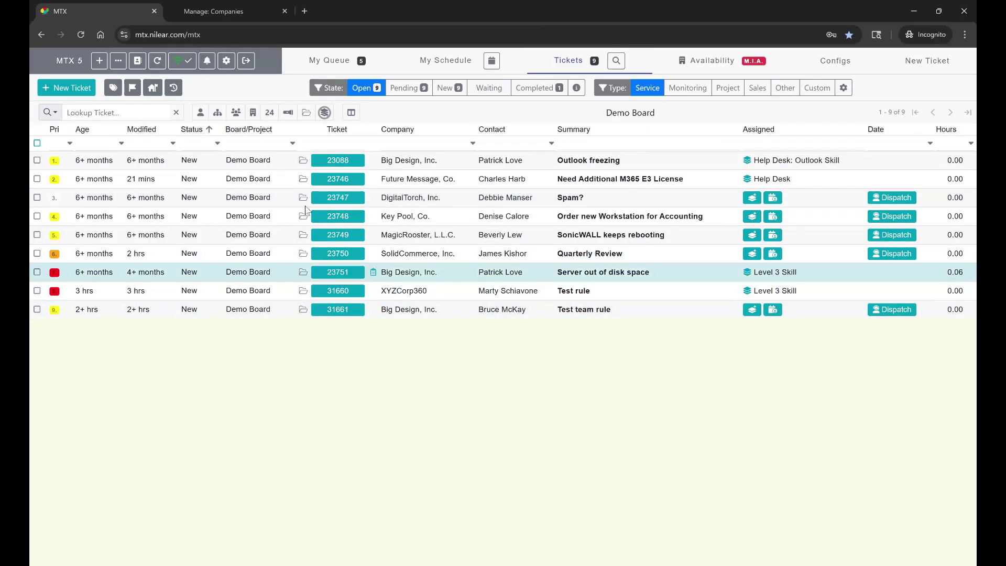
- Add a queue targeting rule named "Company Team" that matches tickets with the Service board type
{"action": "left_click", "coordinate": [118, 63]}
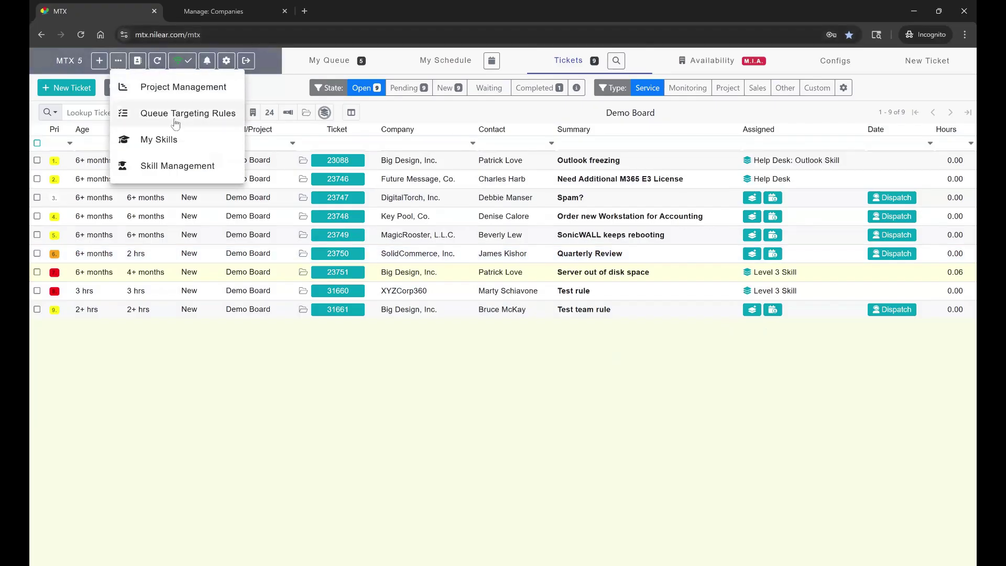
{"action": "left_click", "coordinate": [225, 112]}
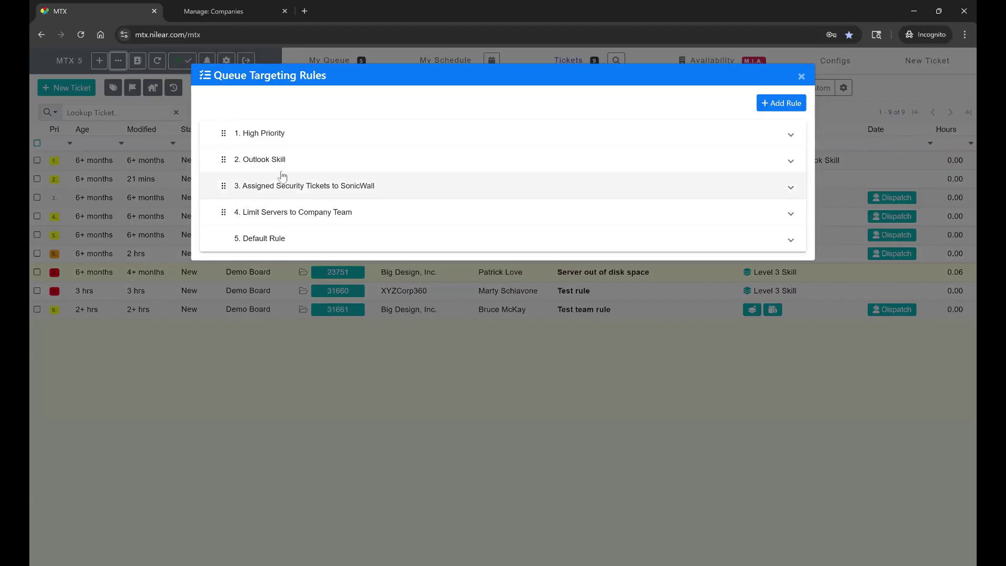
{"action": "left_click", "coordinate": [789, 109]}
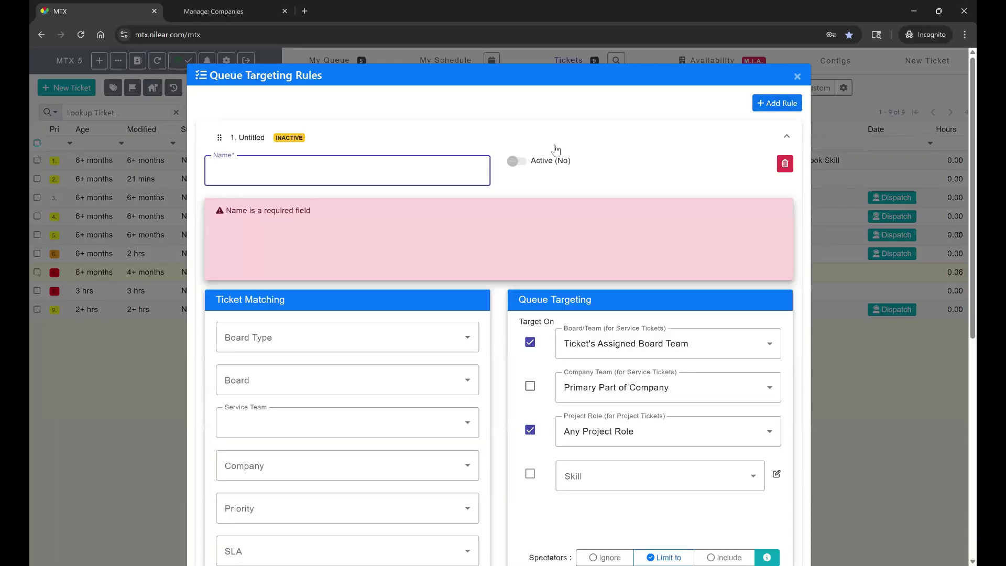
{"action": "type", "text": "Com"}
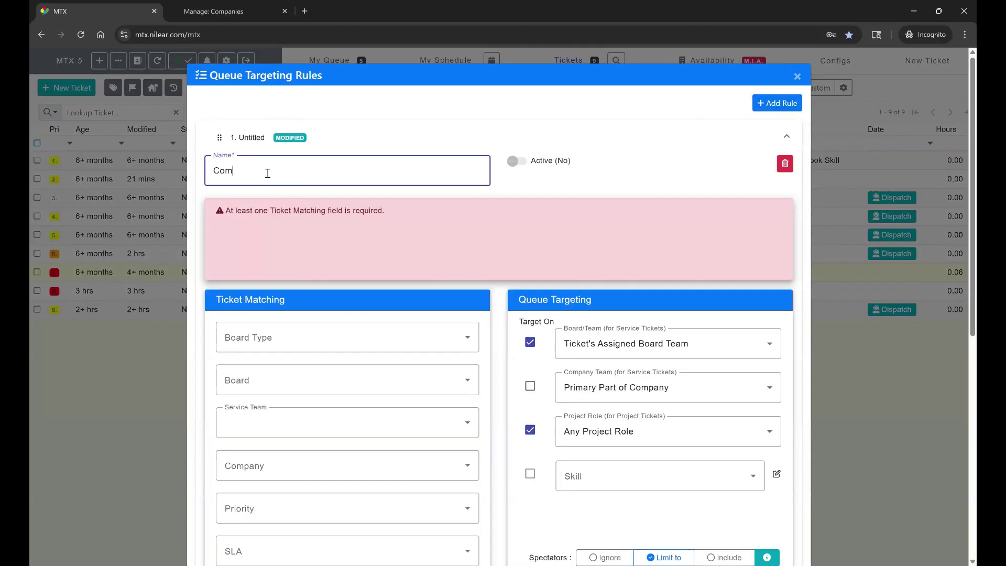
{"action": "type", "text": "pany Team"}
{"action": "scroll", "coordinate": [429, 314], "scroll_direction": "down", "scroll_amount": 1}
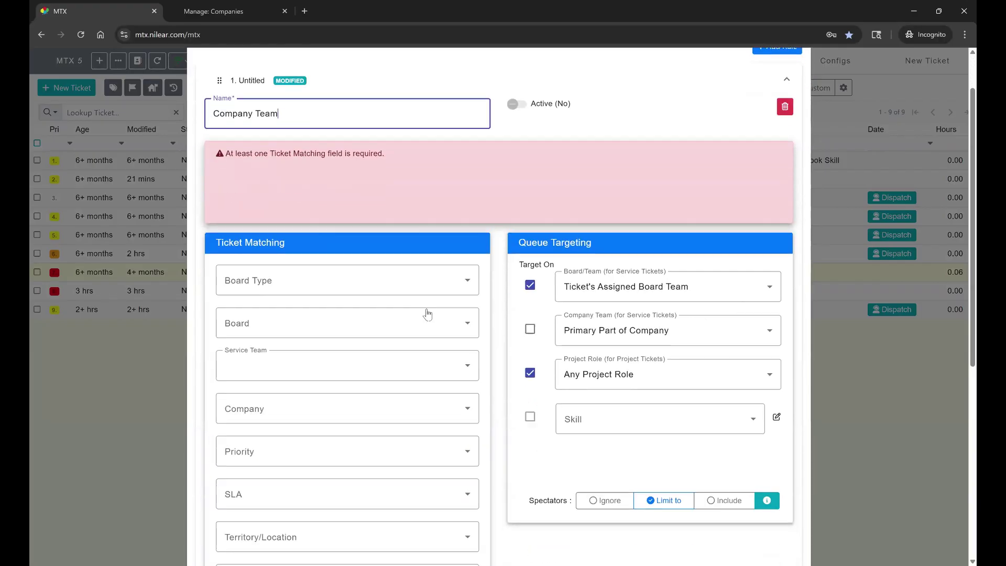
{"action": "left_click", "coordinate": [366, 285]}
{"action": "left_click", "coordinate": [284, 344]}
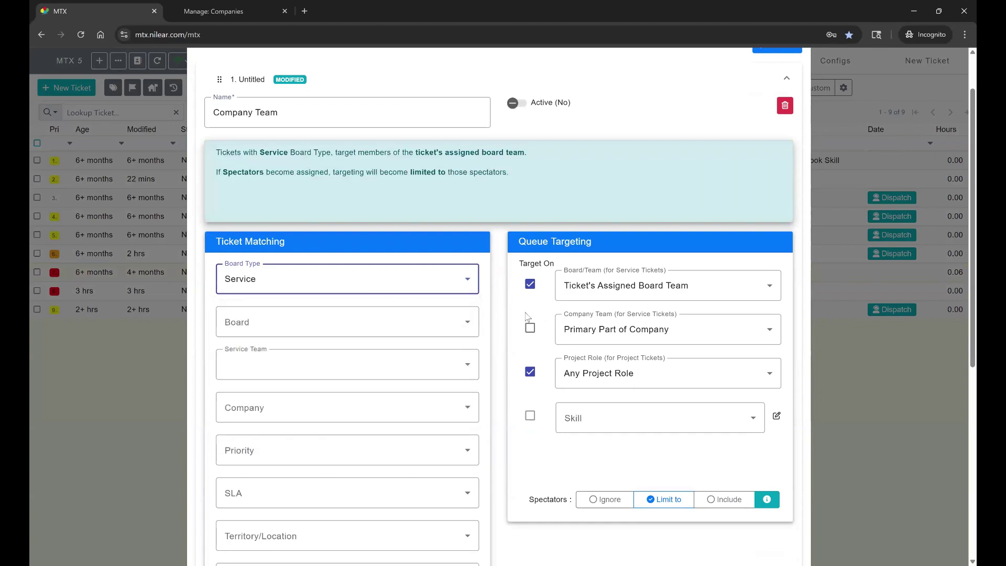
- Target the Primary Part of Company team in the Company Team rule and disable board team and project role targeting
{"action": "left_click", "coordinate": [530, 328]}
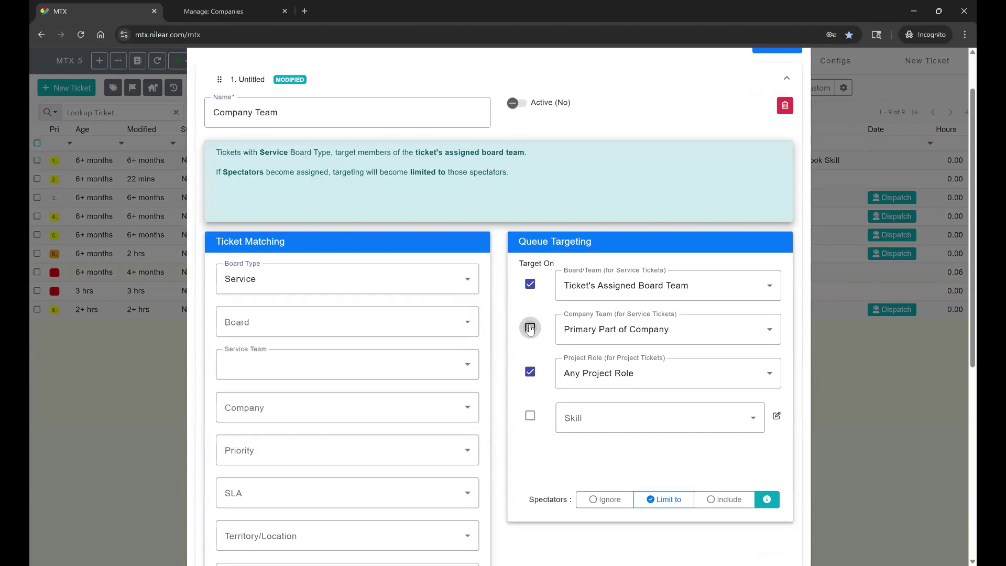
{"action": "left_click", "coordinate": [530, 286]}
{"action": "left_click", "coordinate": [530, 374]}
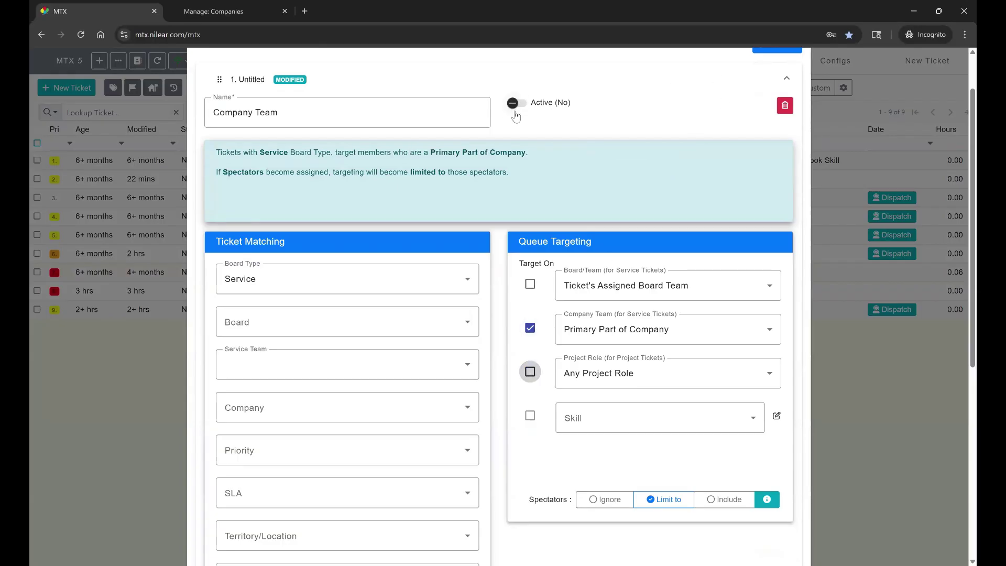
- Activate the Company Team rule, then commit the targeting rule changes and dismiss the scan message
{"action": "left_click", "coordinate": [516, 115]}
{"action": "left_click", "coordinate": [862, 373]}
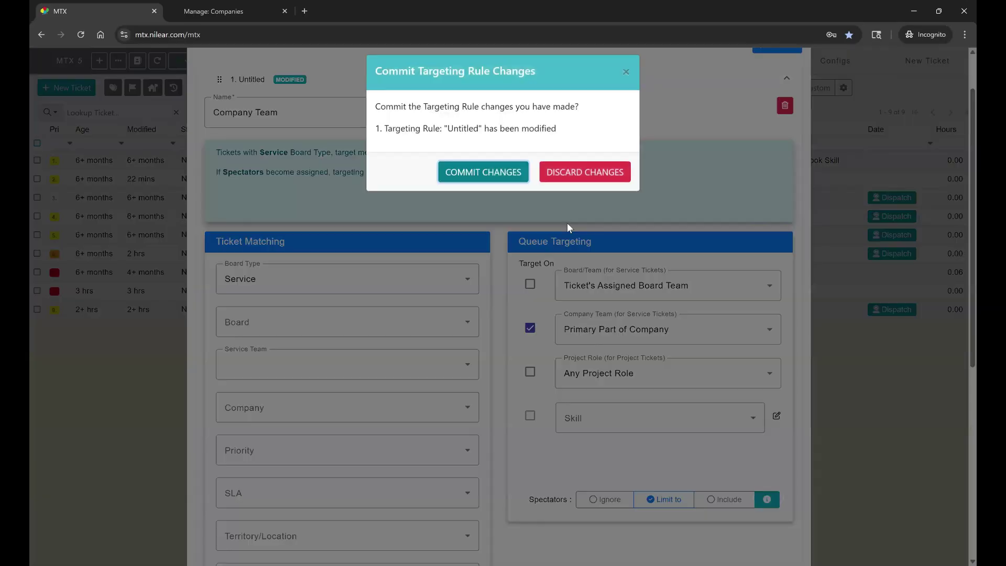
{"action": "left_click", "coordinate": [472, 180]}
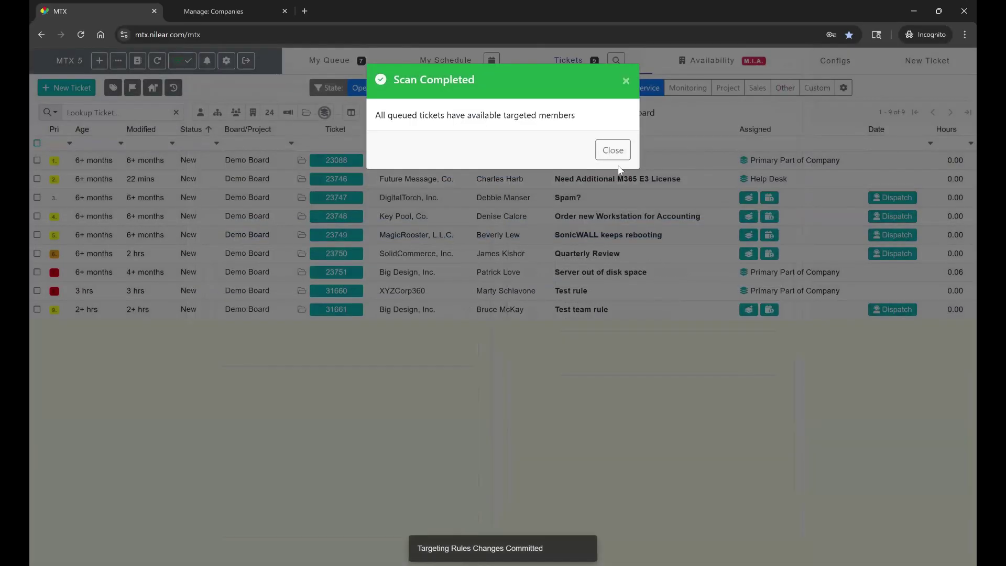
{"action": "left_click", "coordinate": [613, 149]}
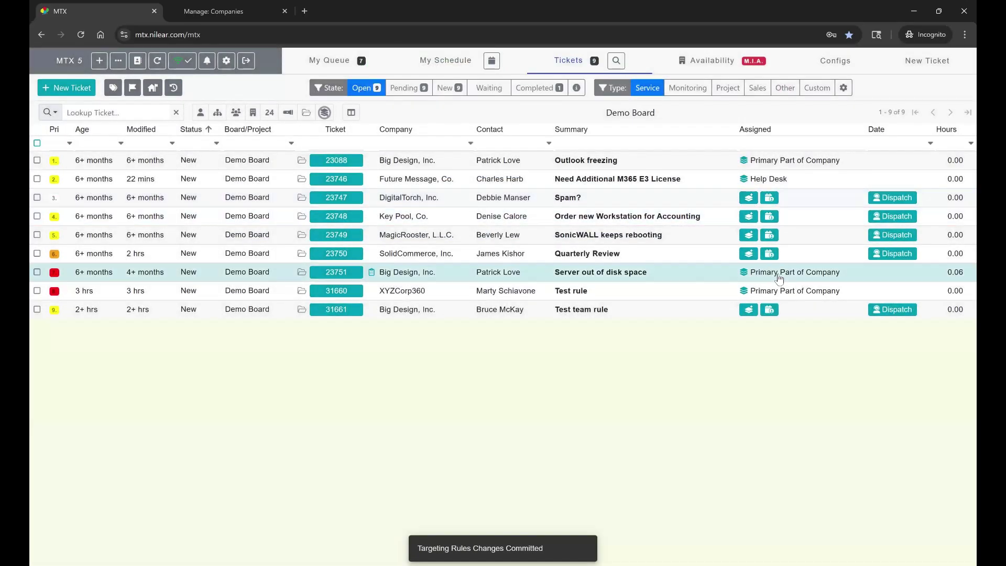
- Move the High Priority targeting rule above the Company Team rule, then close the rules and dismiss the scan message
{"action": "left_click", "coordinate": [118, 61]}
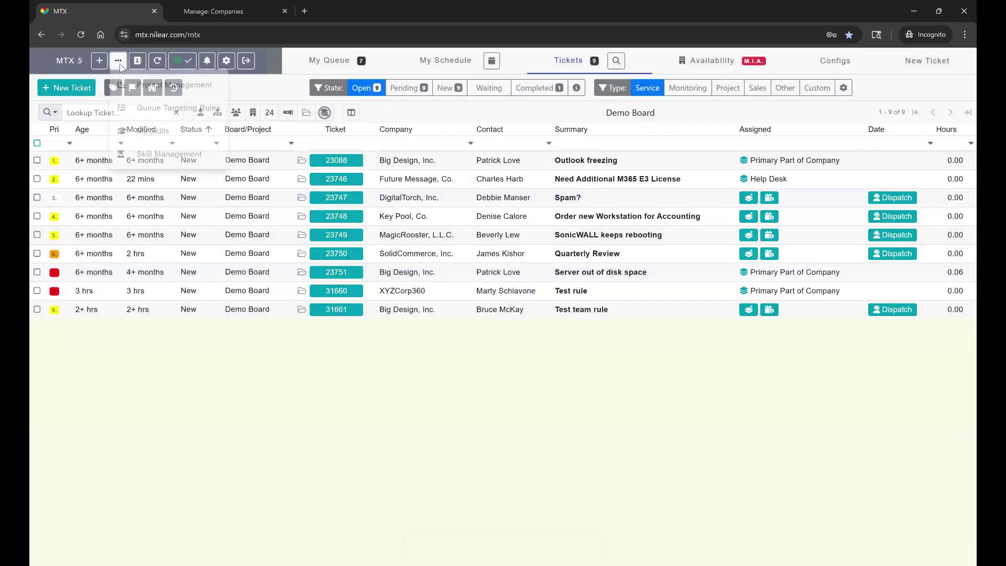
{"action": "left_click", "coordinate": [173, 108]}
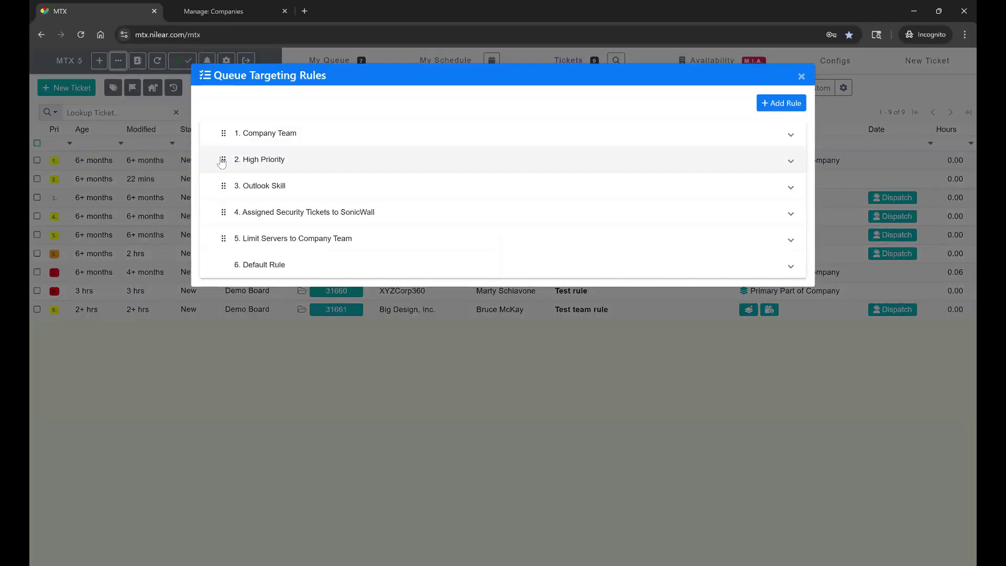
{"action": "left_click_drag", "start_coordinate": [222, 161], "coordinate": [234, 134]}
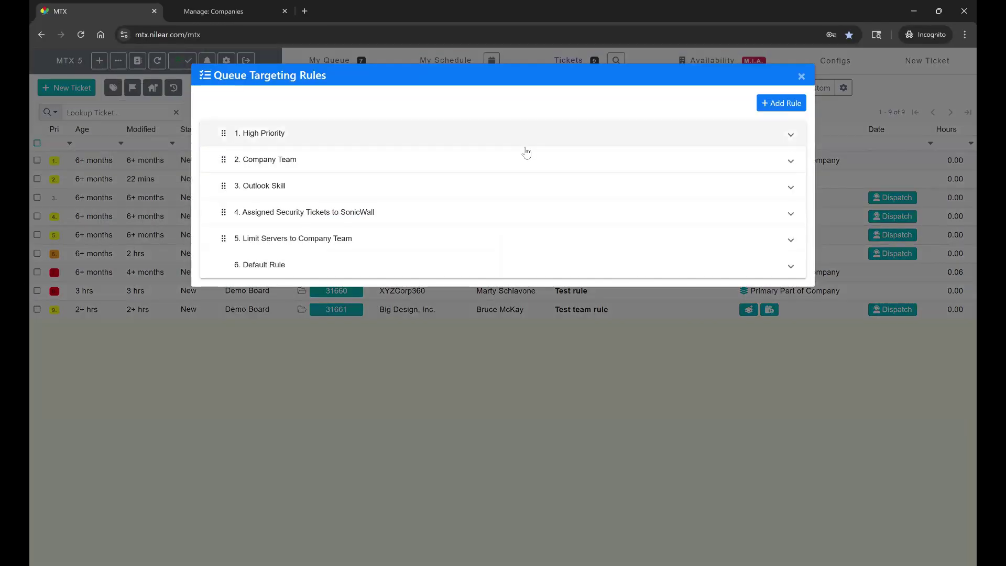
{"action": "left_click", "coordinate": [826, 415]}
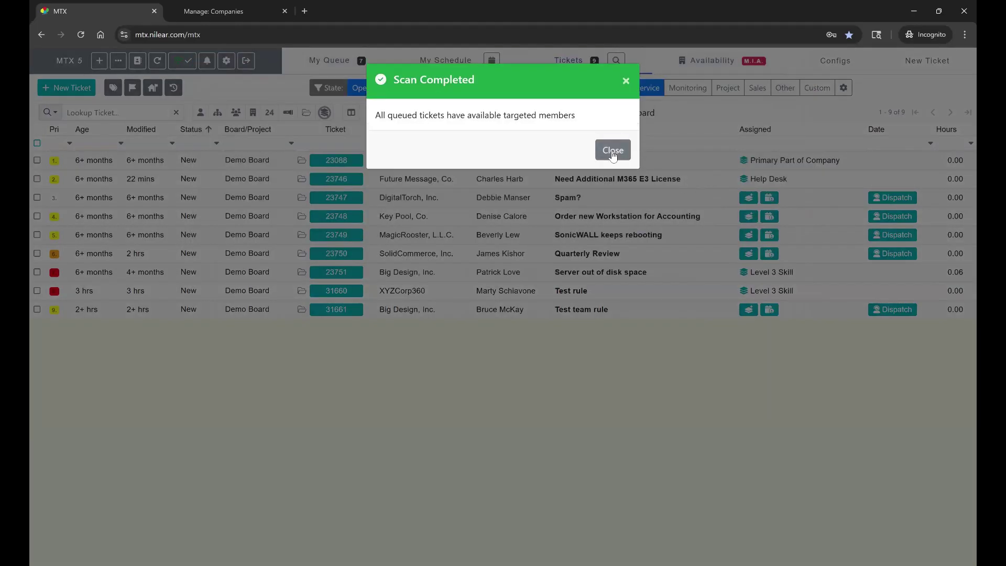
{"action": "left_click", "coordinate": [613, 152]}
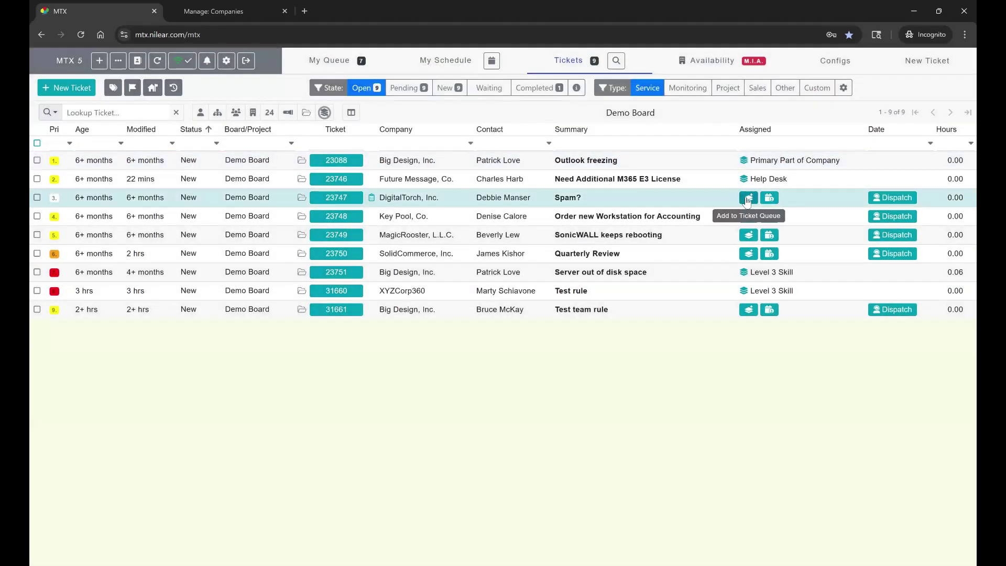
- Add the remaining Demo Board tickets to the ticket queue, setting service type Microsoft 365 for the Order new Workstation for Accounting ticket
{"action": "left_click", "coordinate": [748, 198]}
{"action": "left_click", "coordinate": [748, 216]}
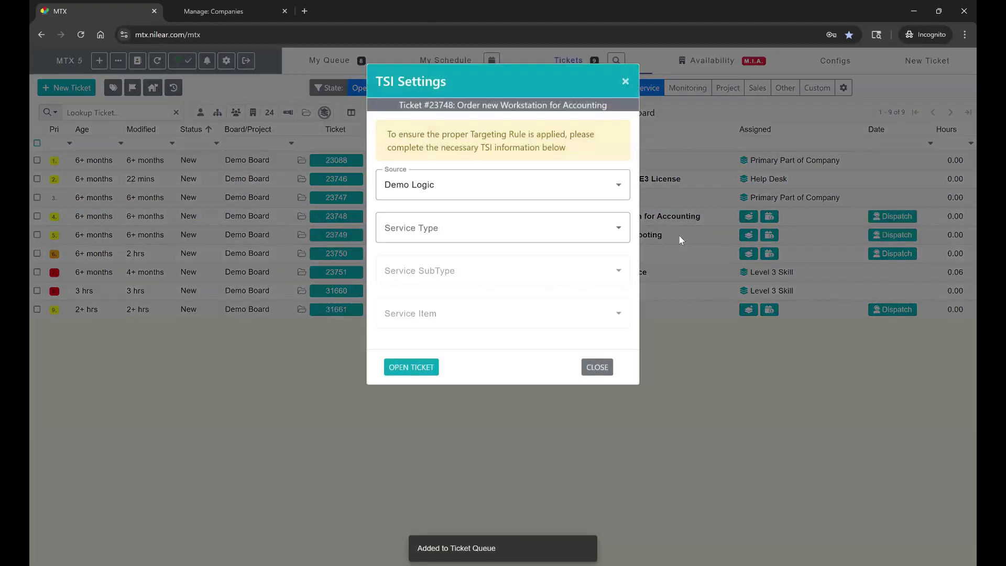
{"action": "left_click", "coordinate": [539, 233]}
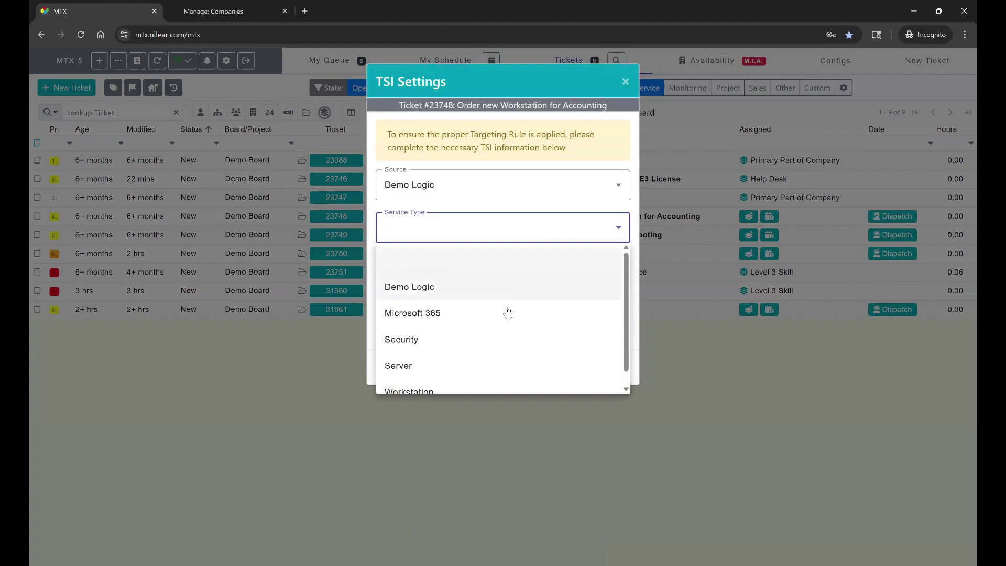
{"action": "left_click", "coordinate": [507, 312]}
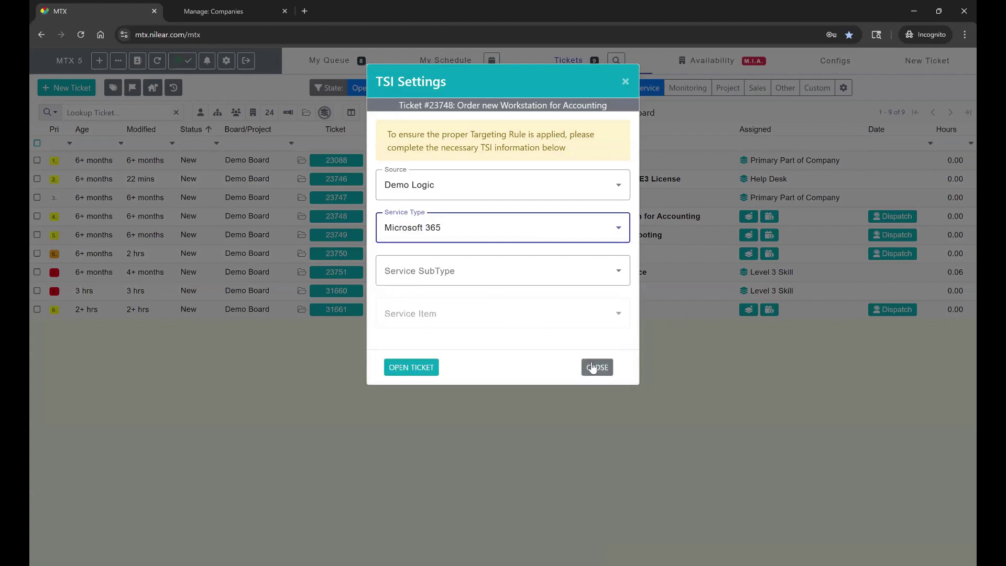
{"action": "left_click", "coordinate": [597, 367]}
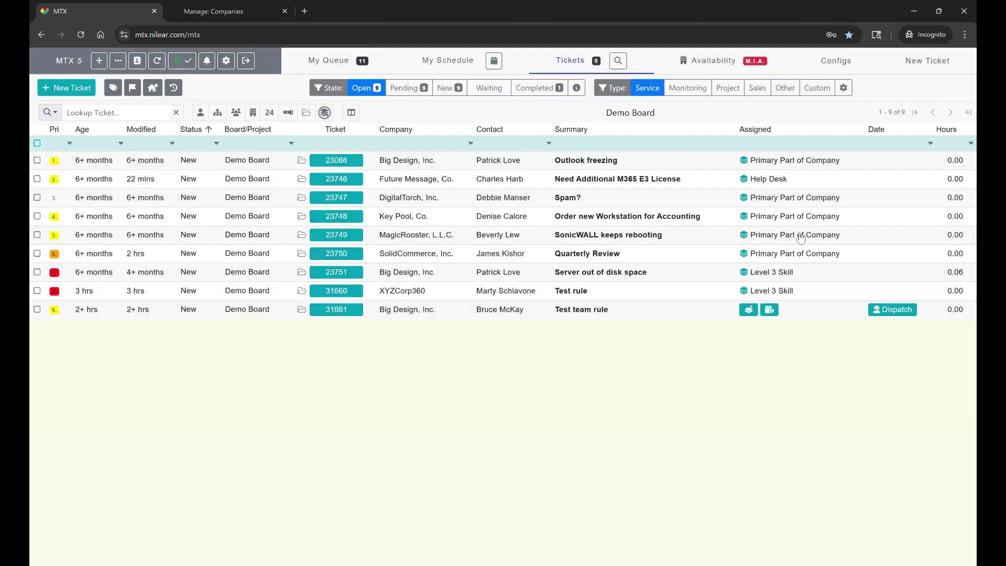
{"action": "left_click", "coordinate": [749, 309]}
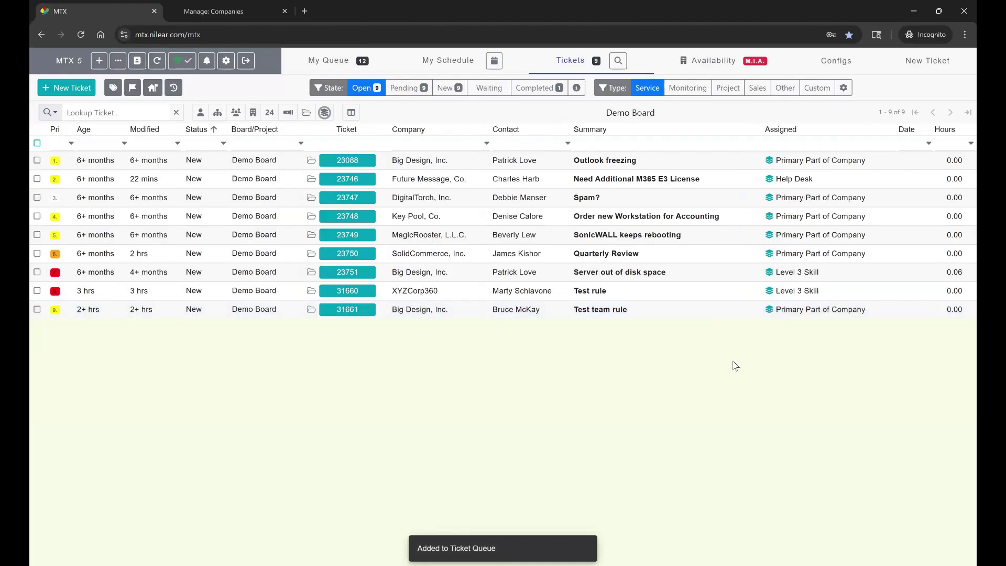
- In your own queue, move the Server out of disk space ticket above Printer issues, then move Printer issues down the queue
{"action": "left_click", "coordinate": [331, 62]}
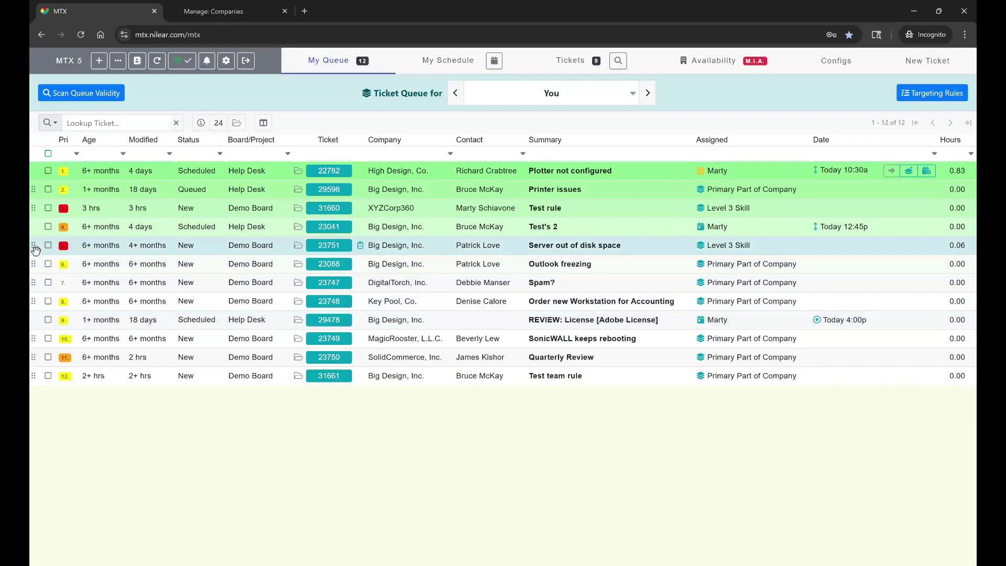
{"action": "left_click_drag", "start_coordinate": [35, 249], "coordinate": [92, 187]}
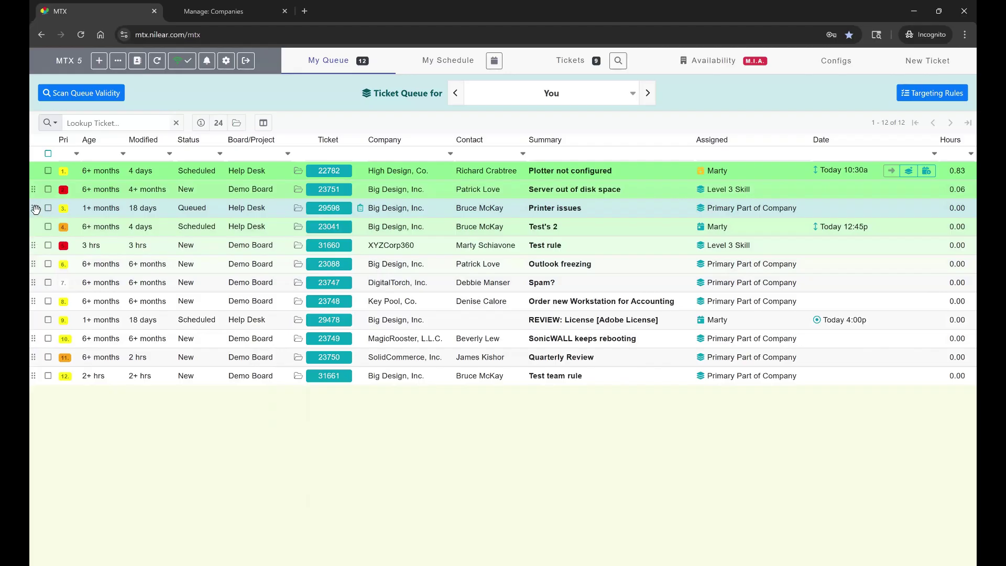
{"action": "left_click_drag", "start_coordinate": [35, 209], "coordinate": [307, 449]}
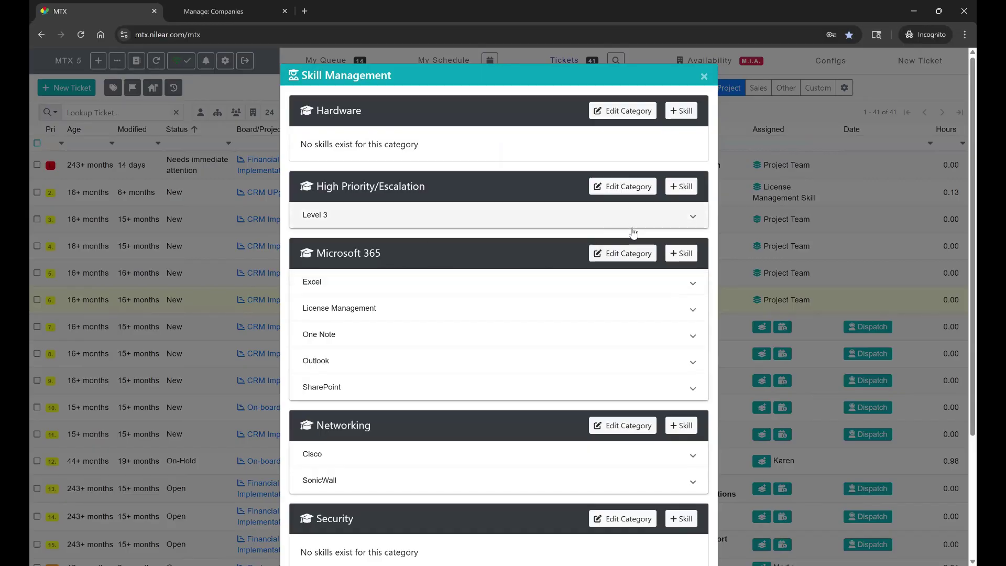
- Close Skill Management and add all targeted members of the Server out of disk space ticket as spectators, then close its targeting details
{"action": "left_click", "coordinate": [704, 76]}
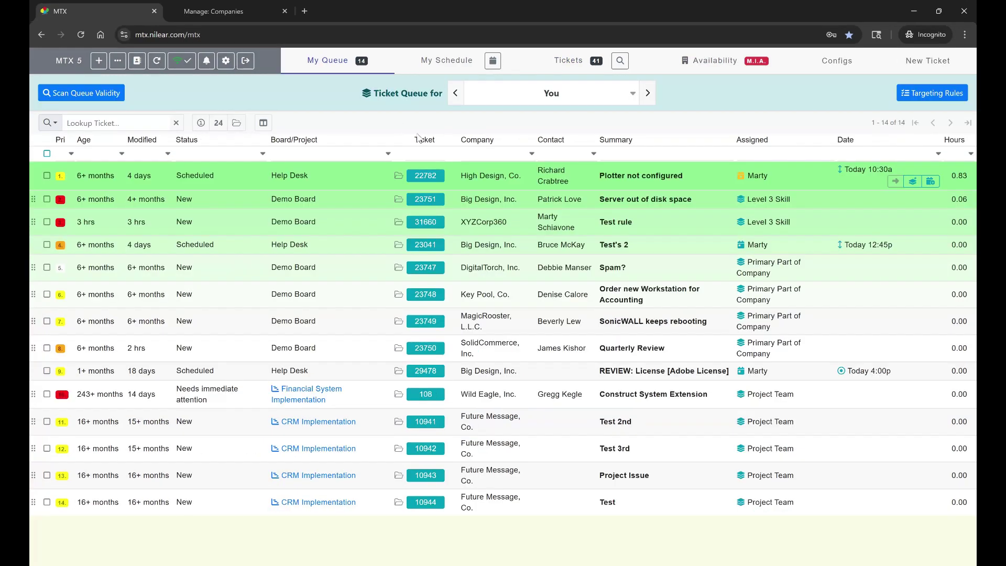
{"action": "left_click", "coordinate": [779, 208]}
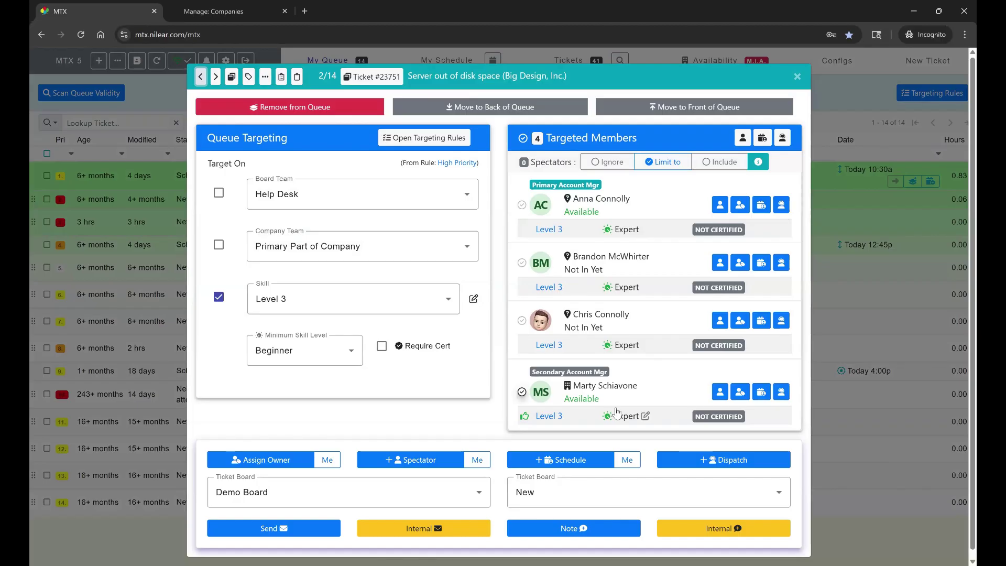
{"action": "left_click", "coordinate": [742, 139]}
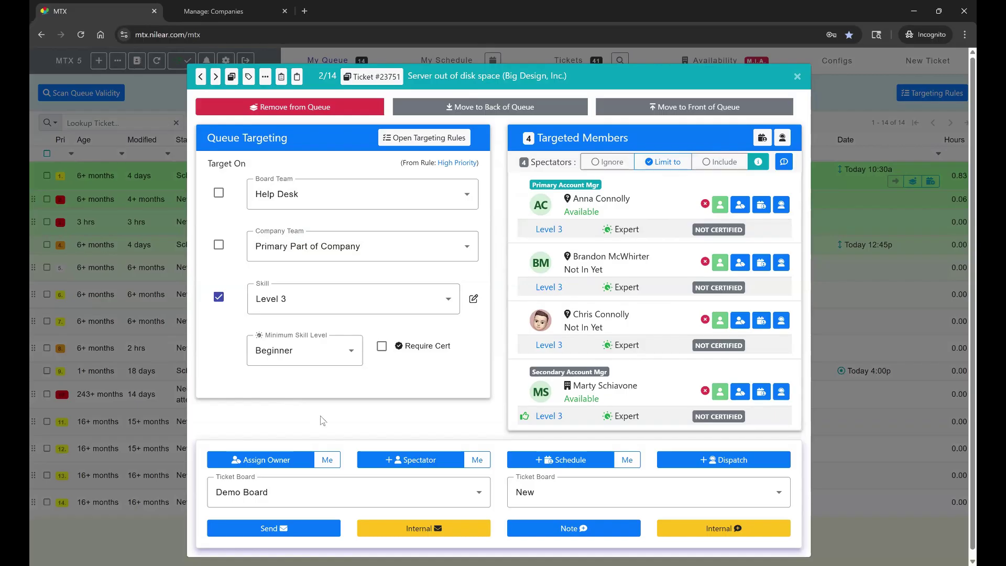
{"action": "left_click", "coordinate": [797, 77]}
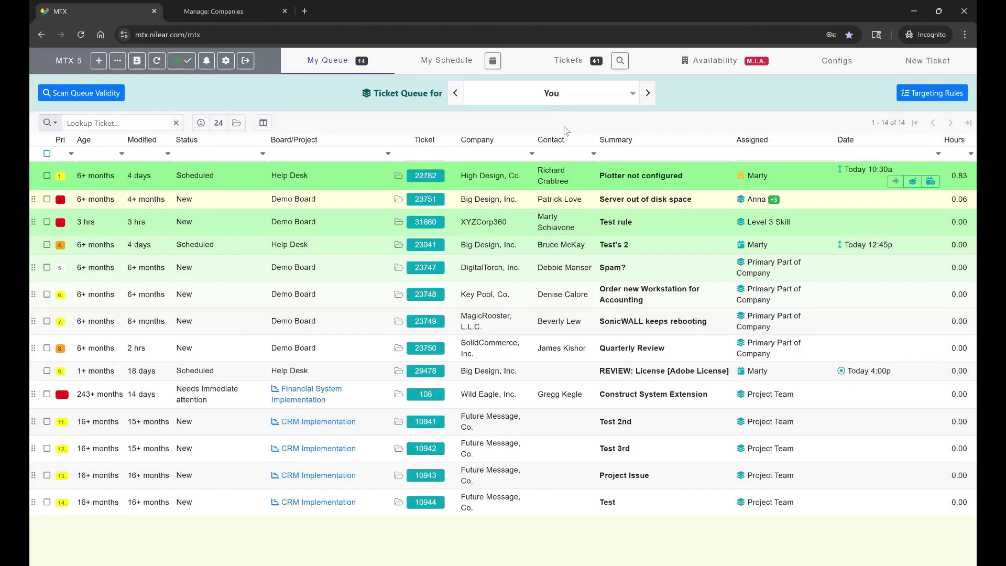
{"action": "left_click", "coordinate": [761, 204]}
{"action": "key", "text": "Escape"}
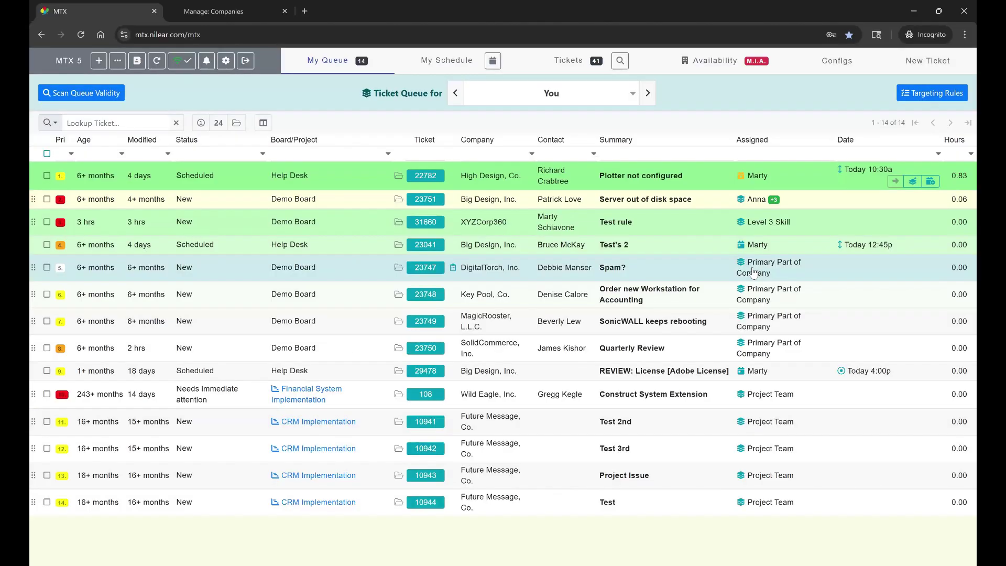
- Exclude the first two targeted members from the Spam? ticket, then reset its targeting to the rules
{"action": "left_click", "coordinate": [753, 271]}
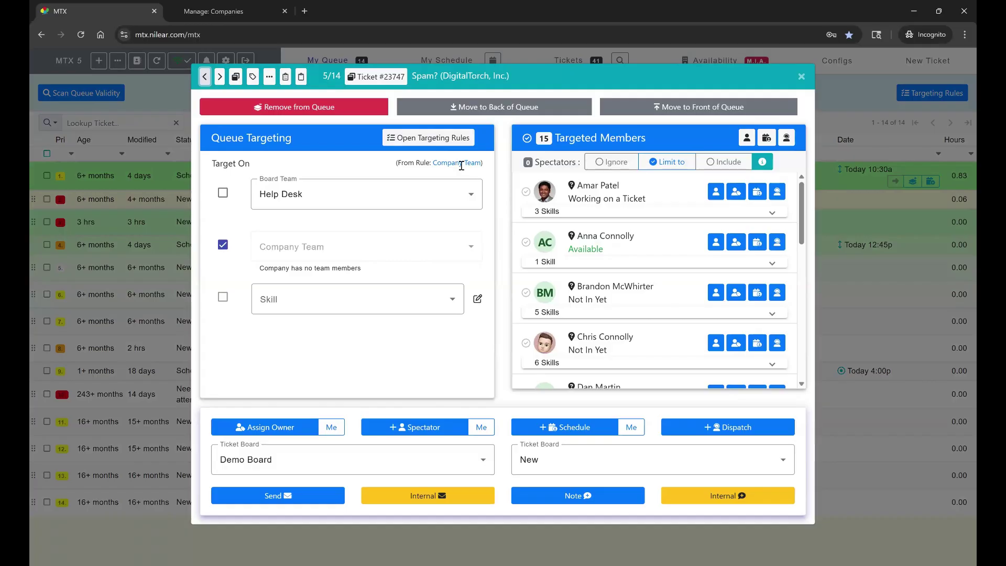
{"action": "left_click", "coordinate": [525, 192]}
{"action": "left_click", "coordinate": [525, 242]}
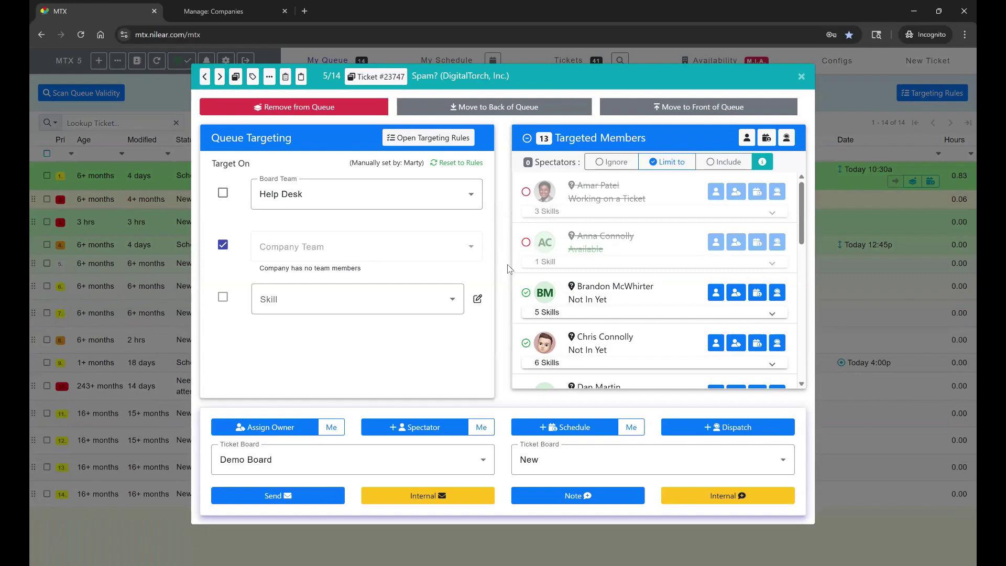
{"action": "left_click", "coordinate": [465, 163]}
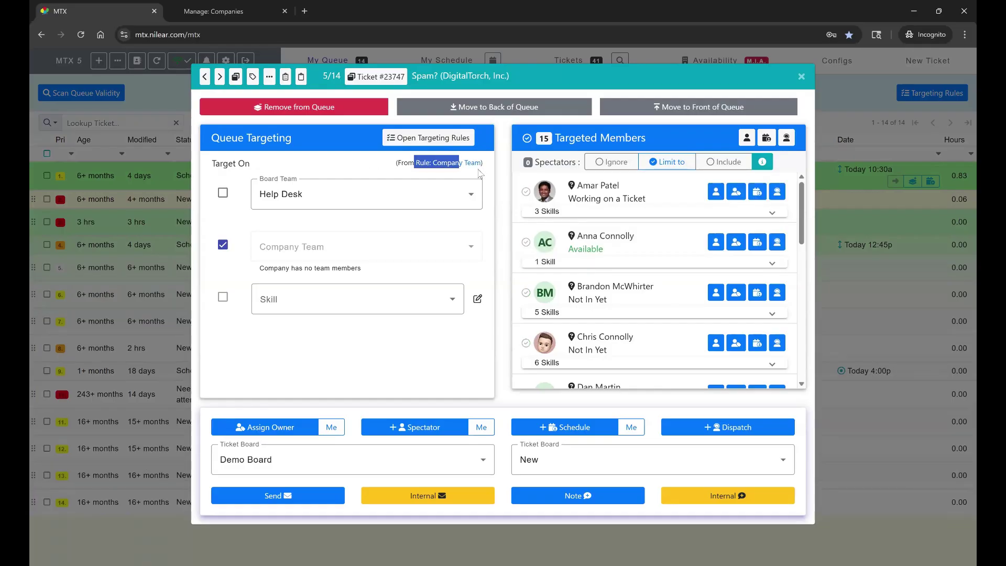